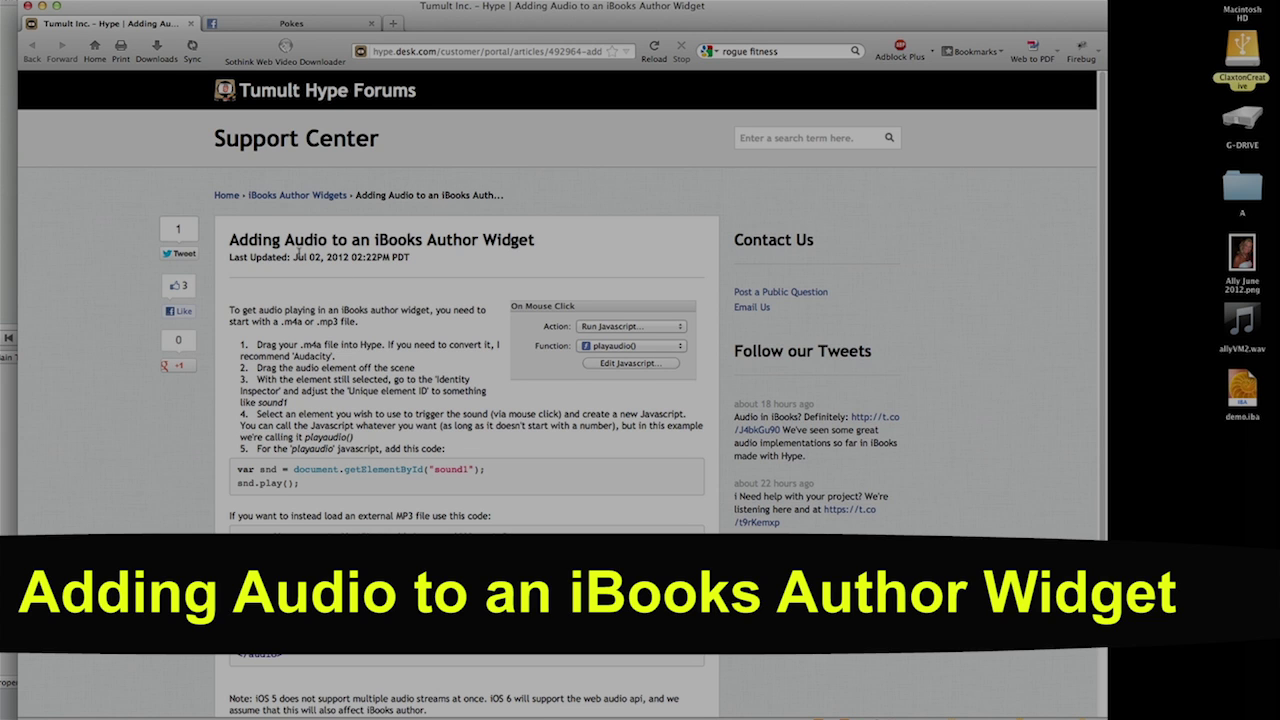
Open the allyVM2.wav recording in QuickTime Player
drag(299, 257, 349, 257)
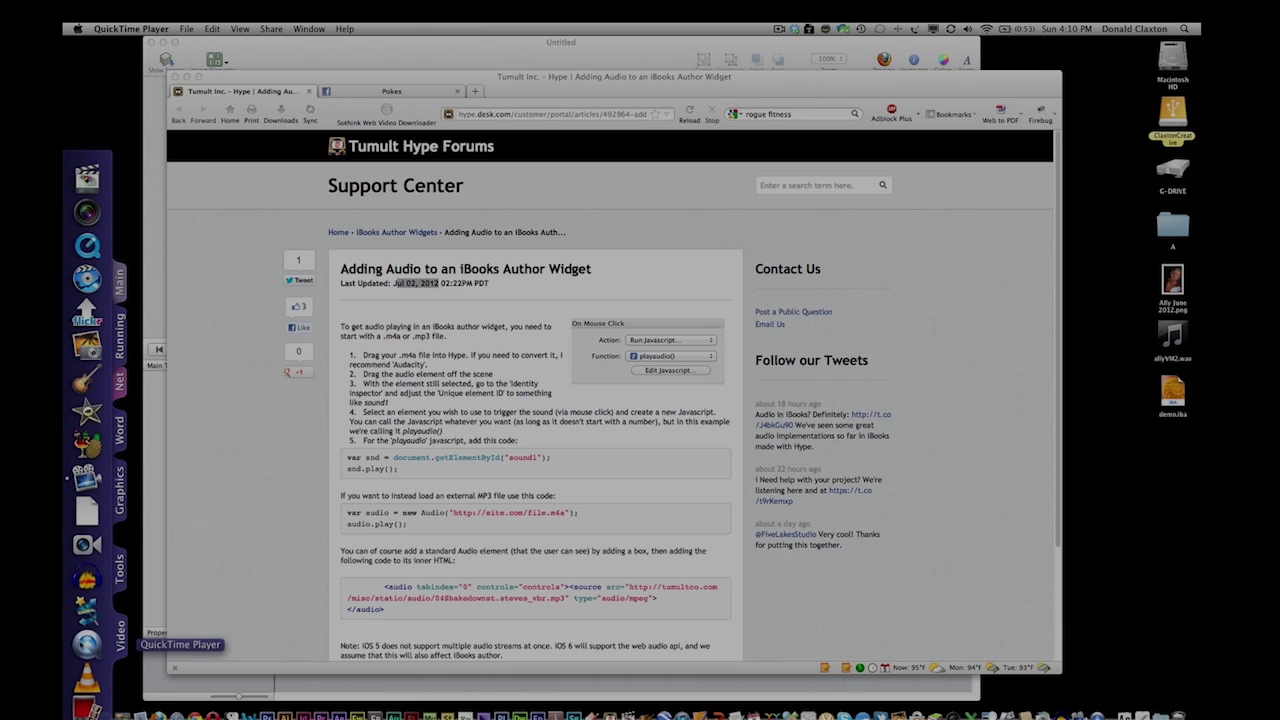
click(86, 645)
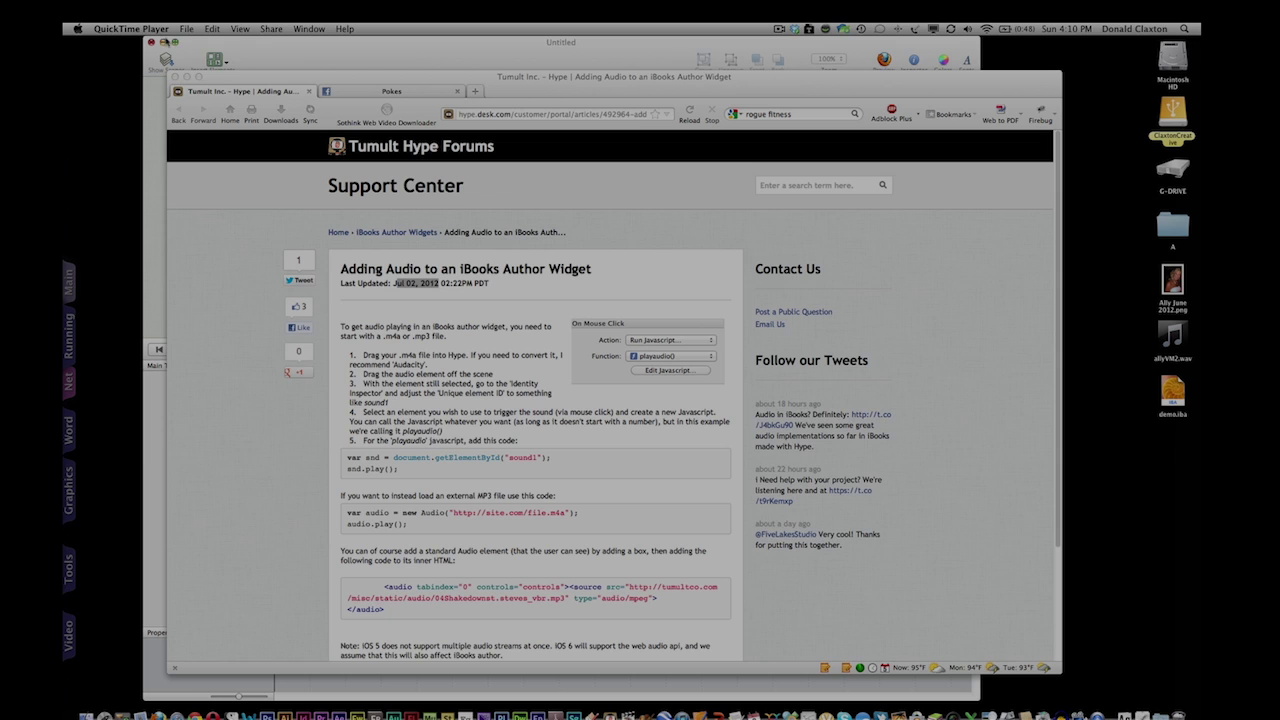
click(186, 28)
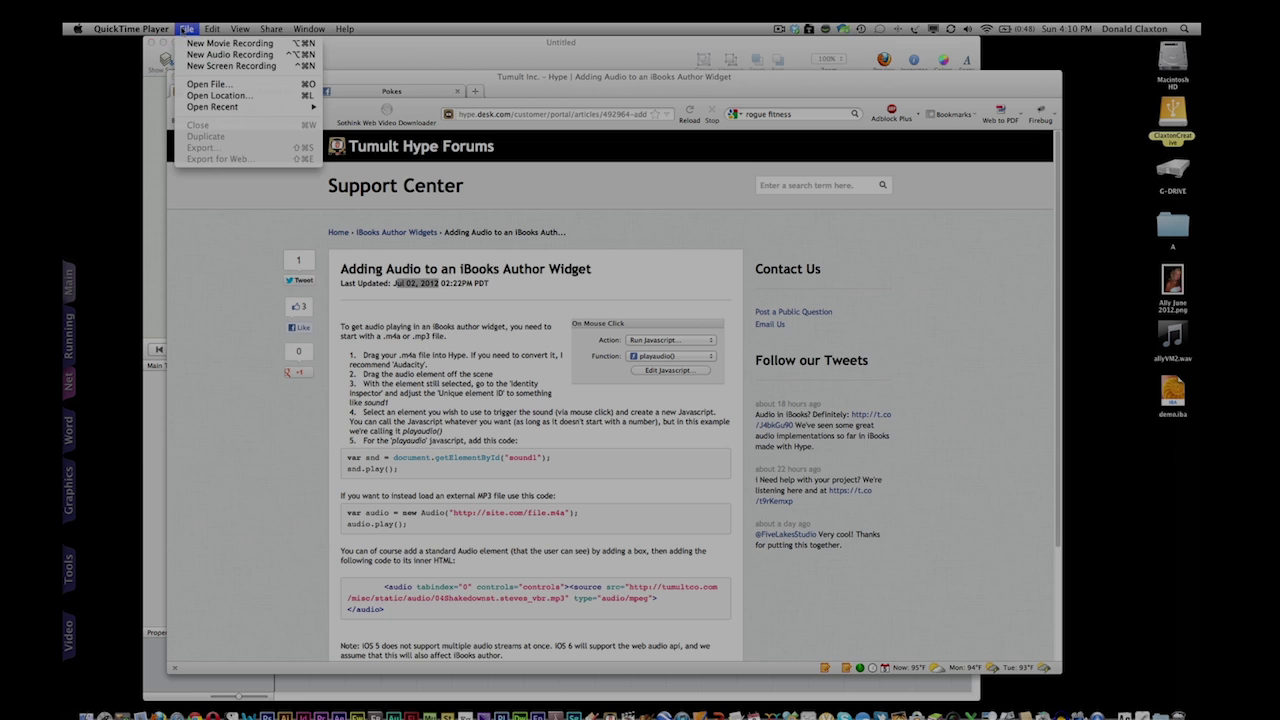
click(207, 84)
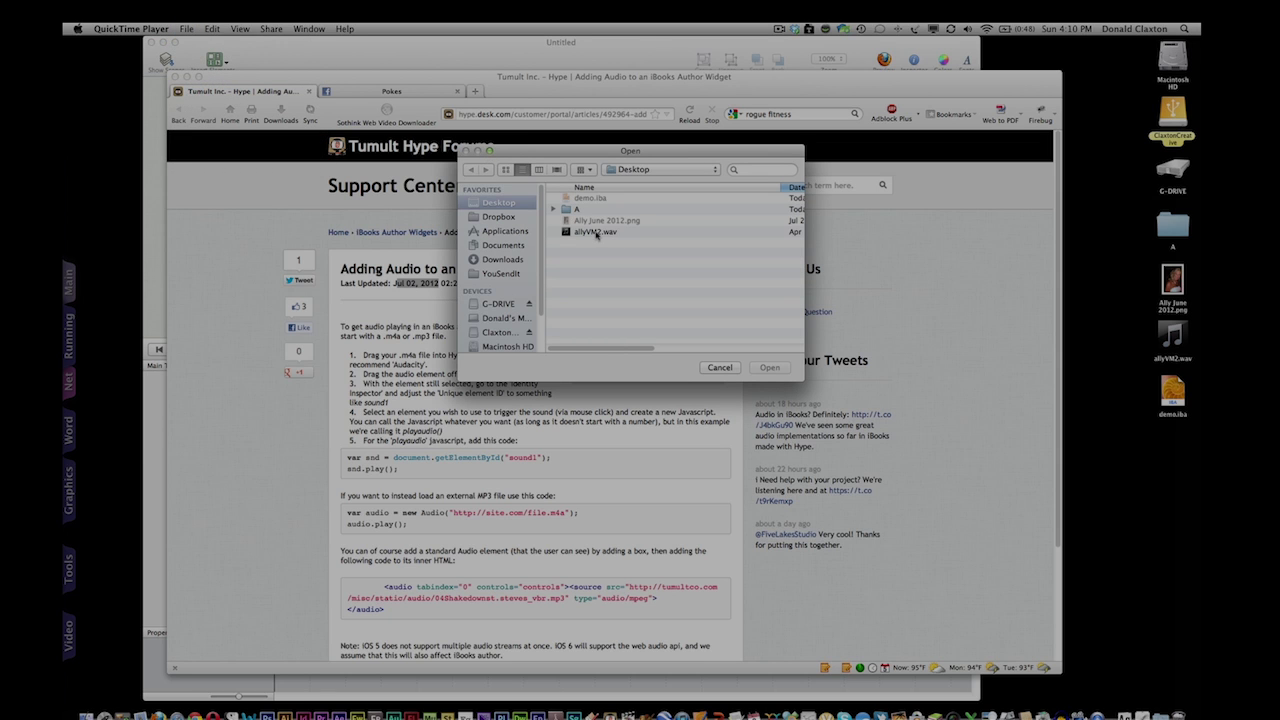
click(611, 233)
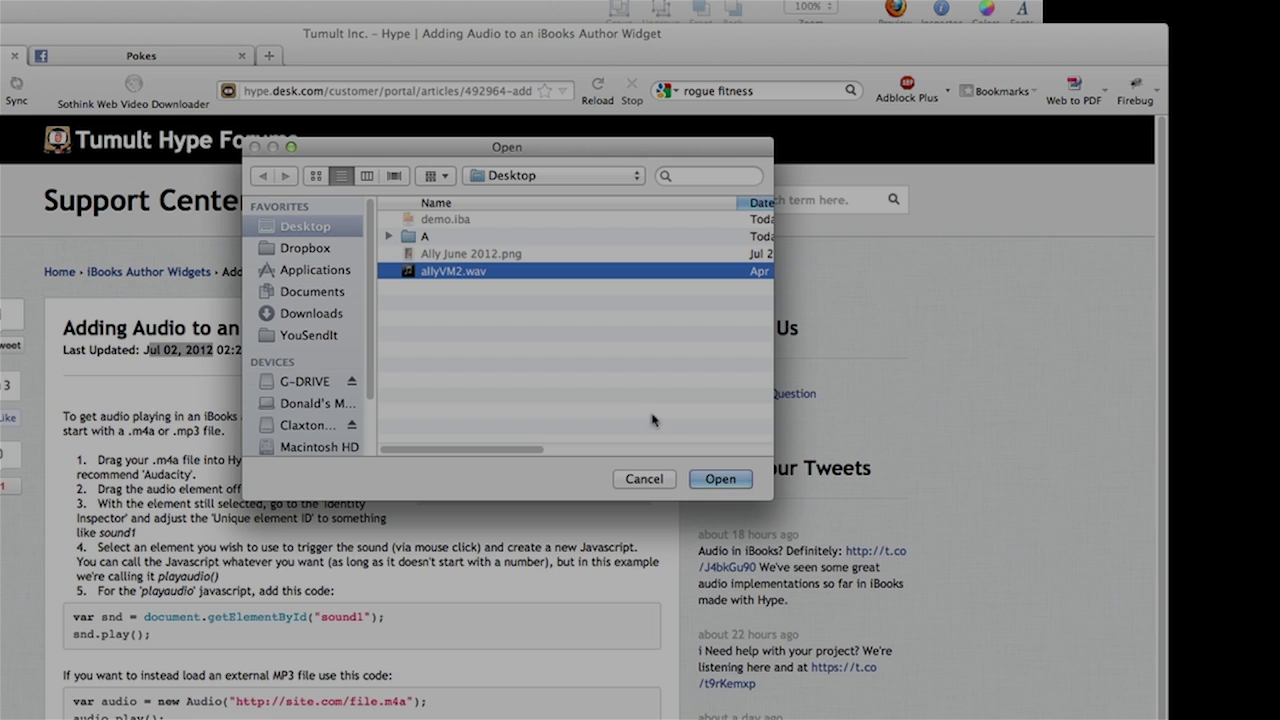
click(722, 480)
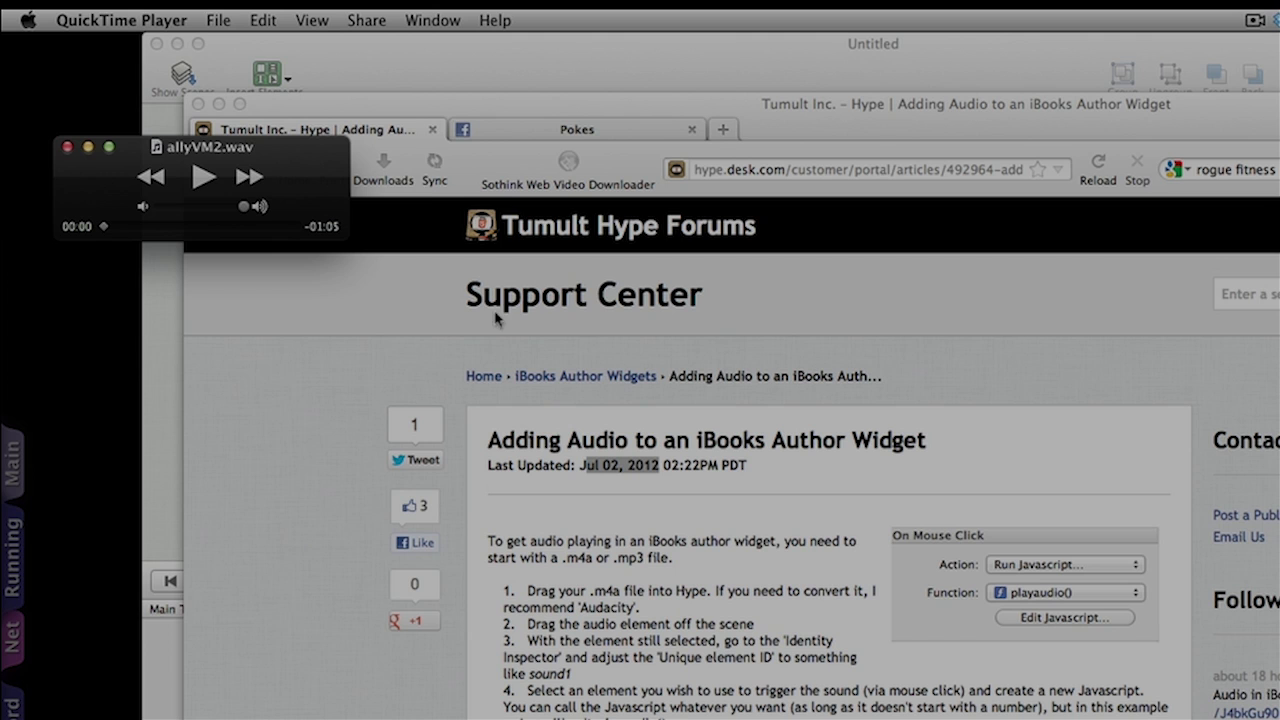
Export the recording as Audio Only to the Desktop as allyVM2.m4a
click(226, 21)
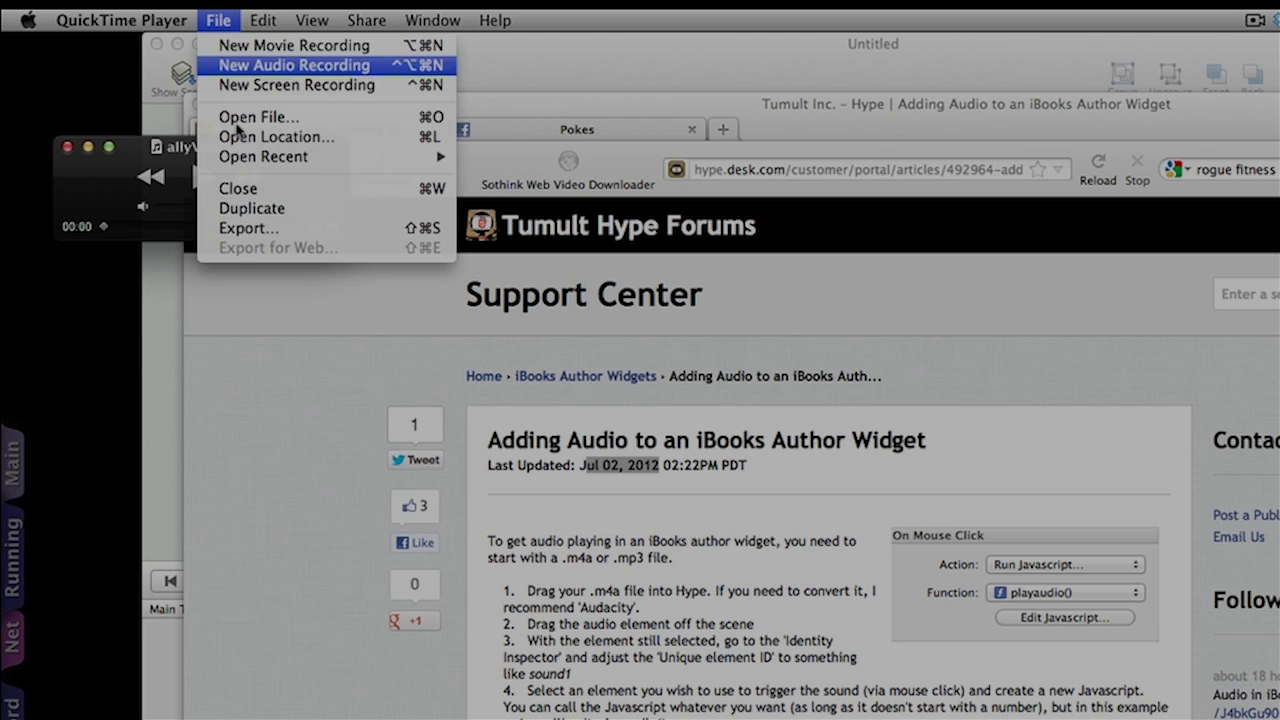
click(280, 229)
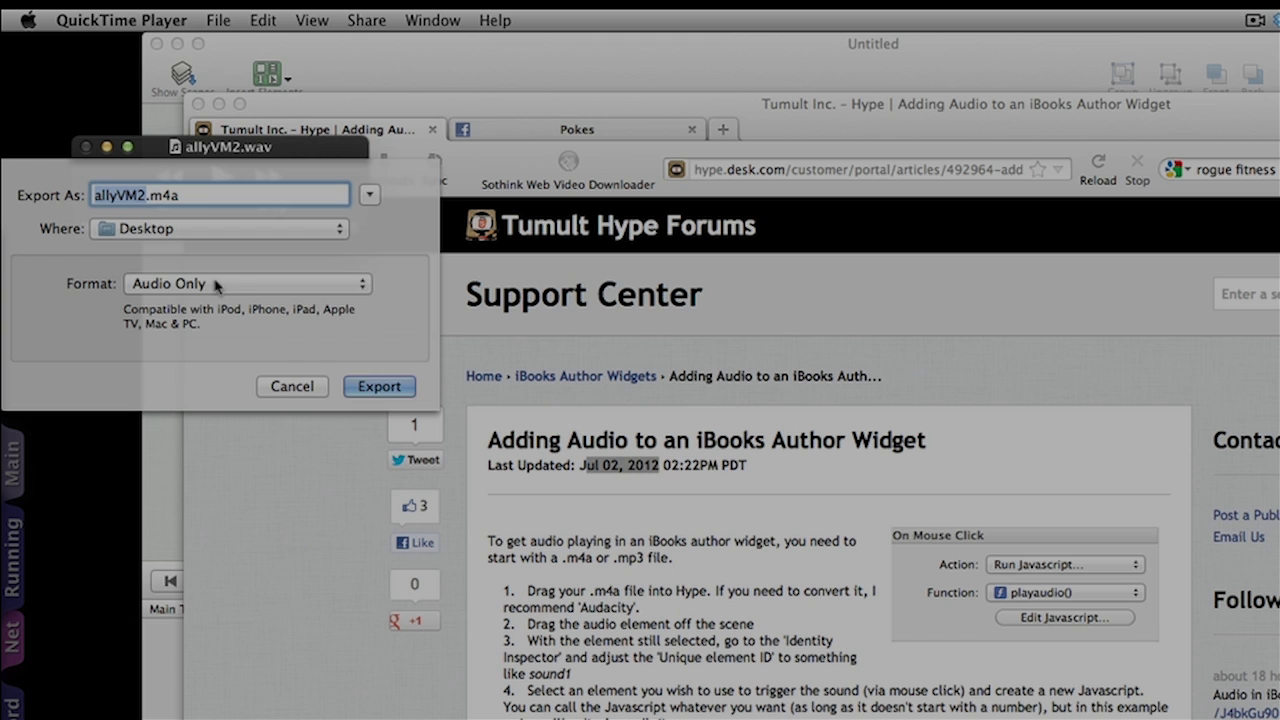
click(379, 387)
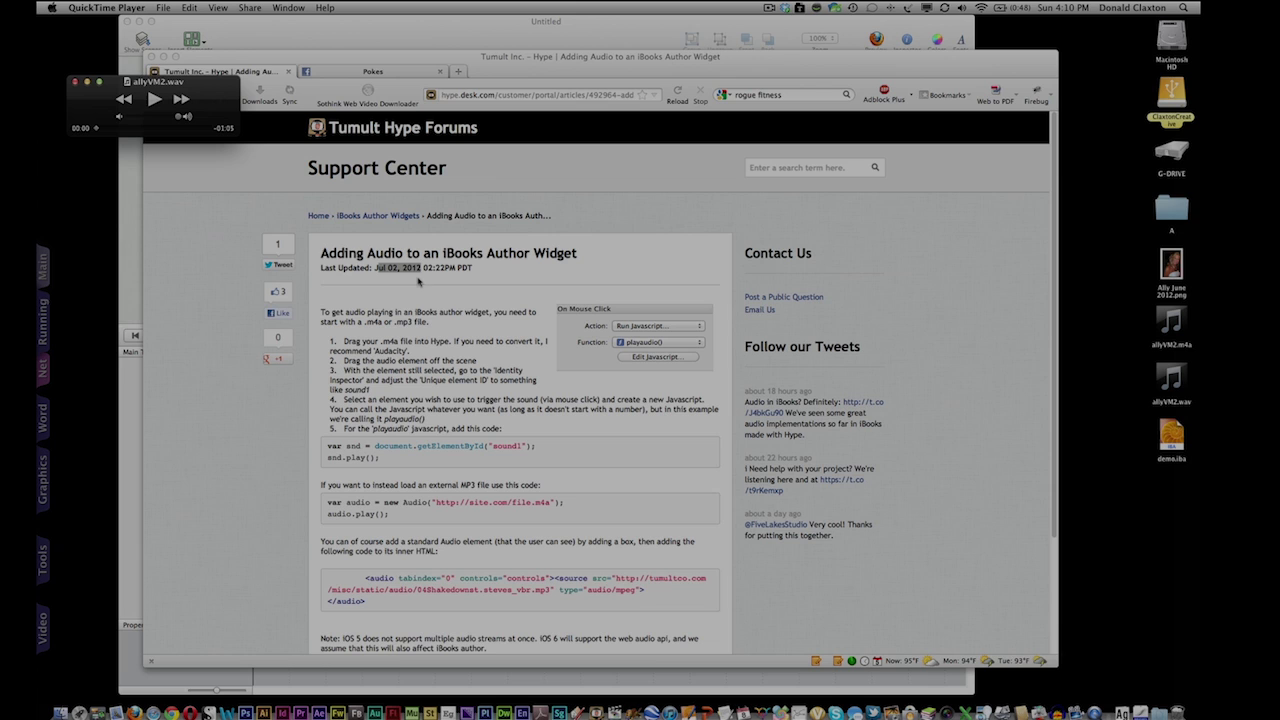
Drag allyVM2.m4a from the Desktop into Hype and place it left of the scene
click(292, 41)
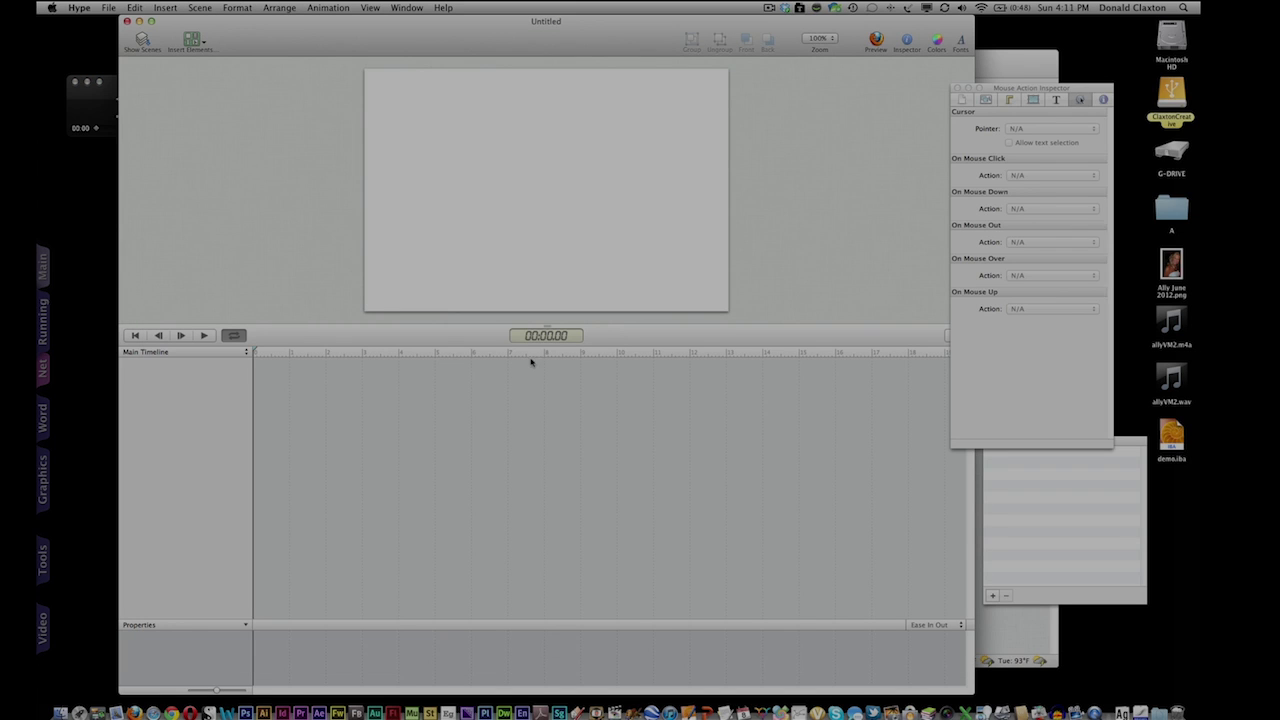
click(1172, 322)
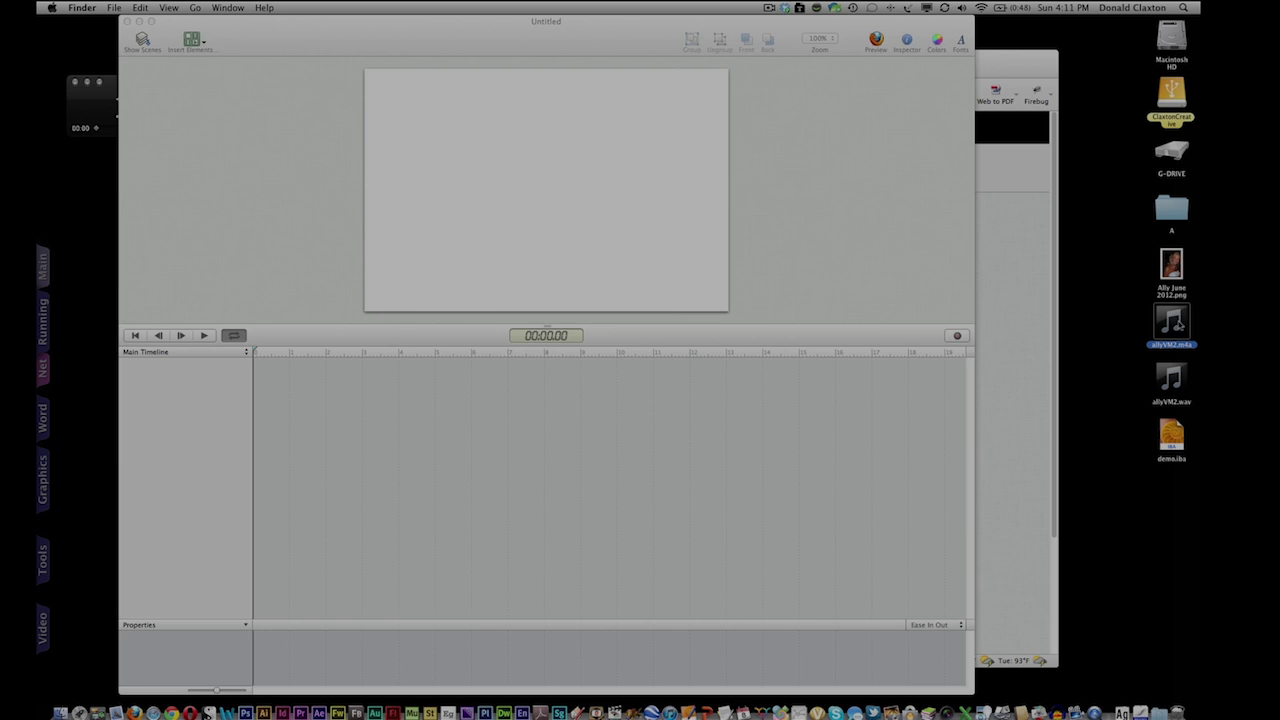
drag(1172, 322, 507, 227)
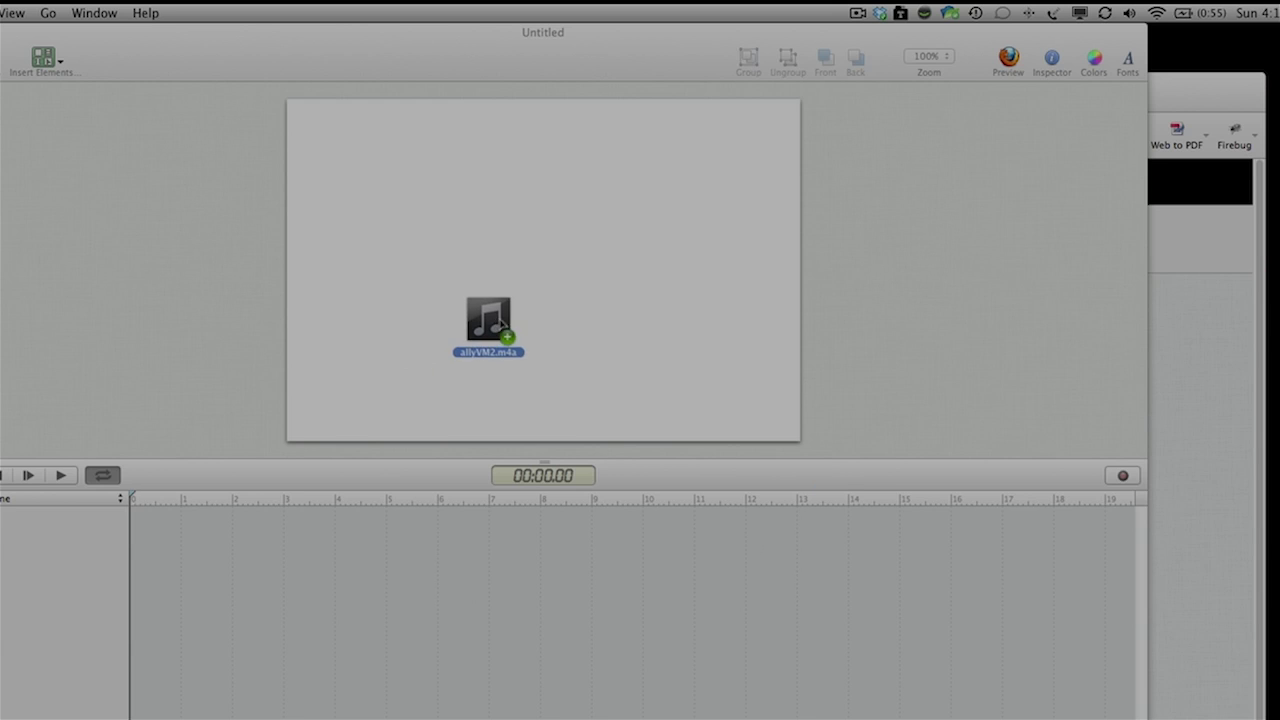
drag(501, 322, 233, 326)
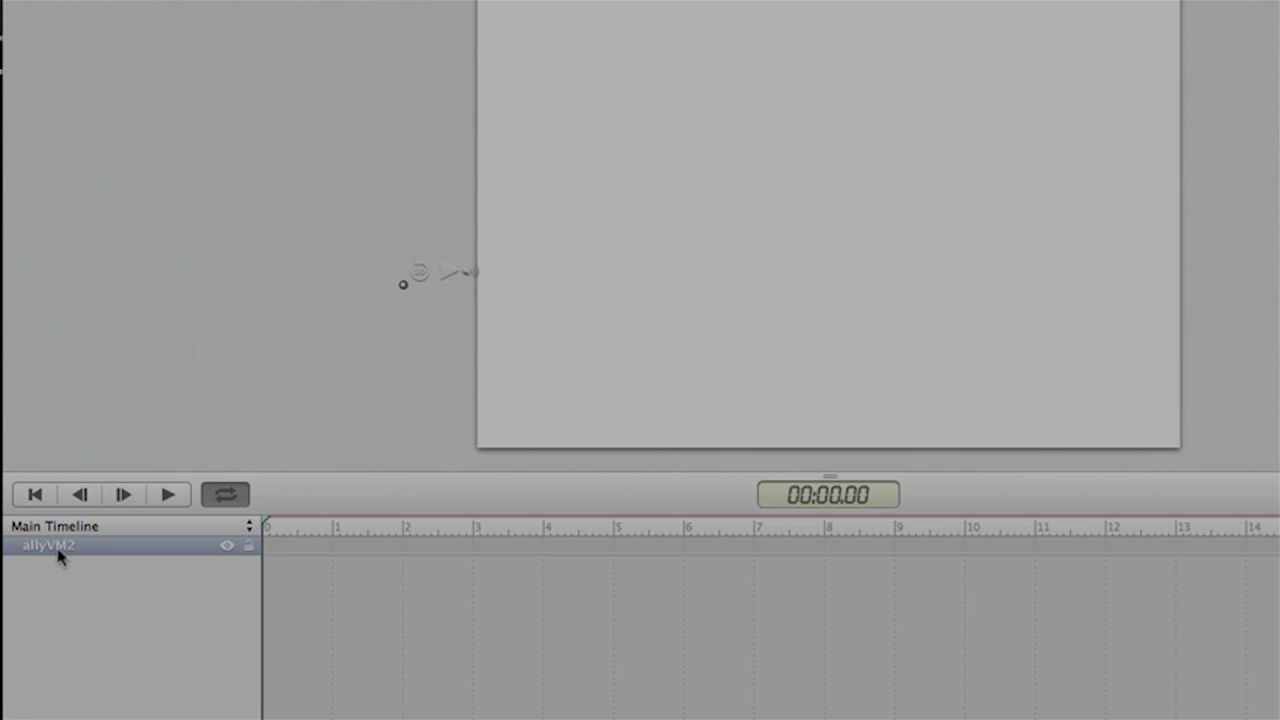
Rename the allyVM2 audio layer to 'video'
click(58, 554)
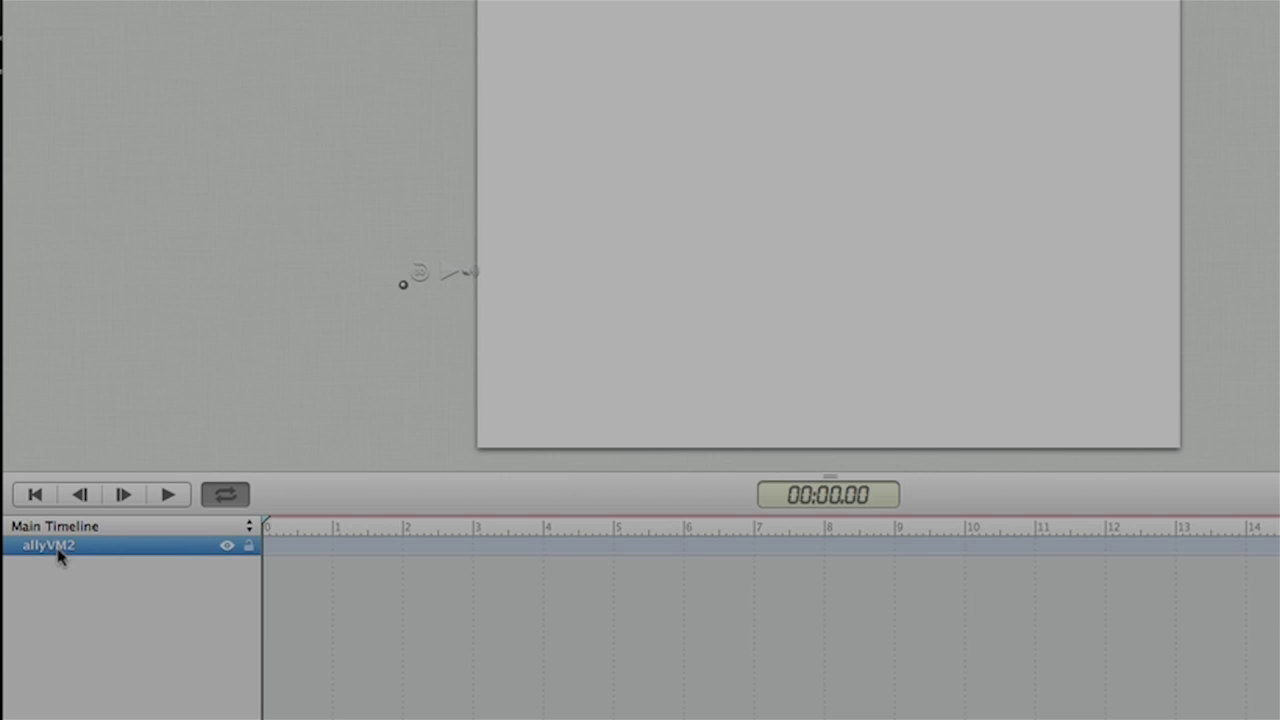
double_click(58, 554)
text(video)
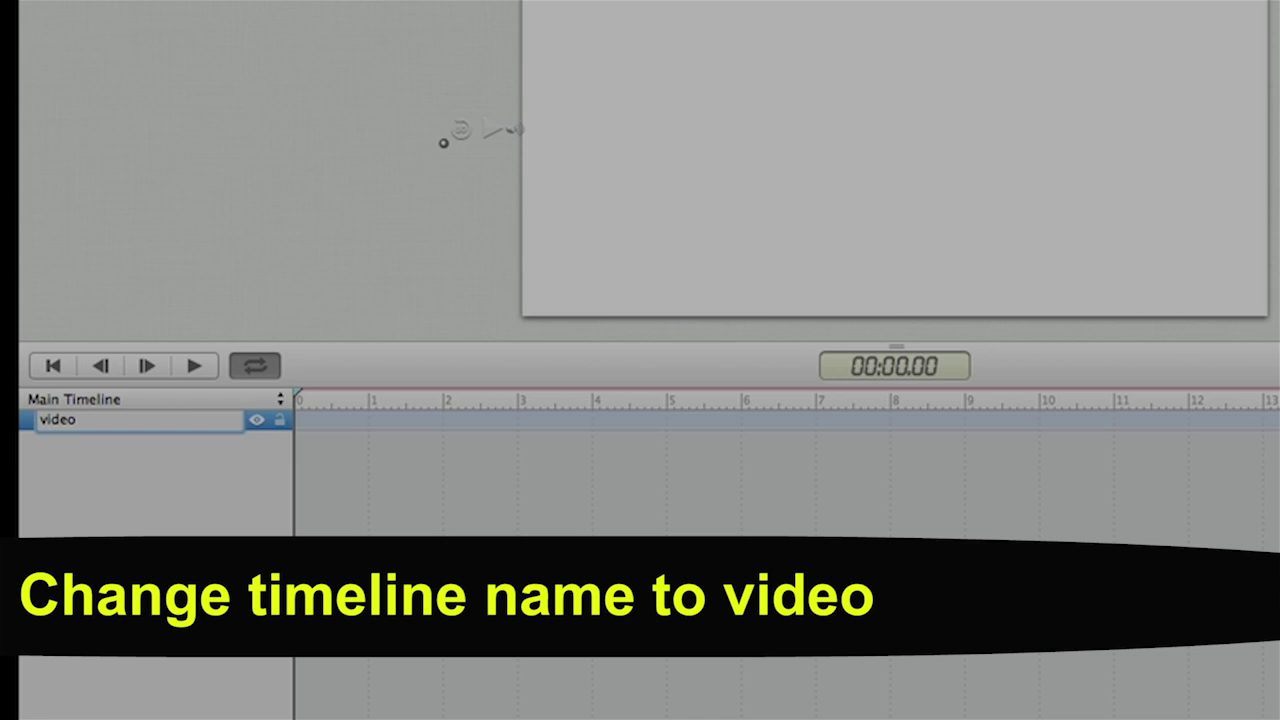
click(139, 530)
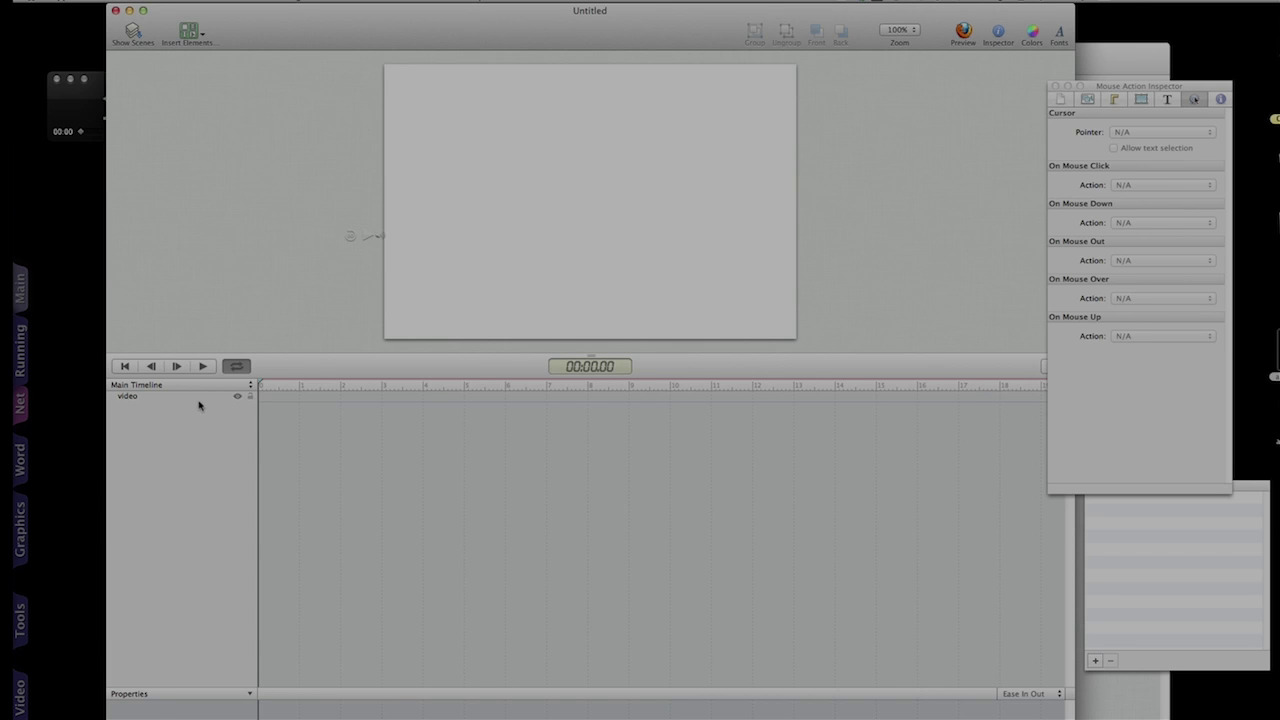
Clear the video element's display name and set its unique element ID to 11
click(186, 425)
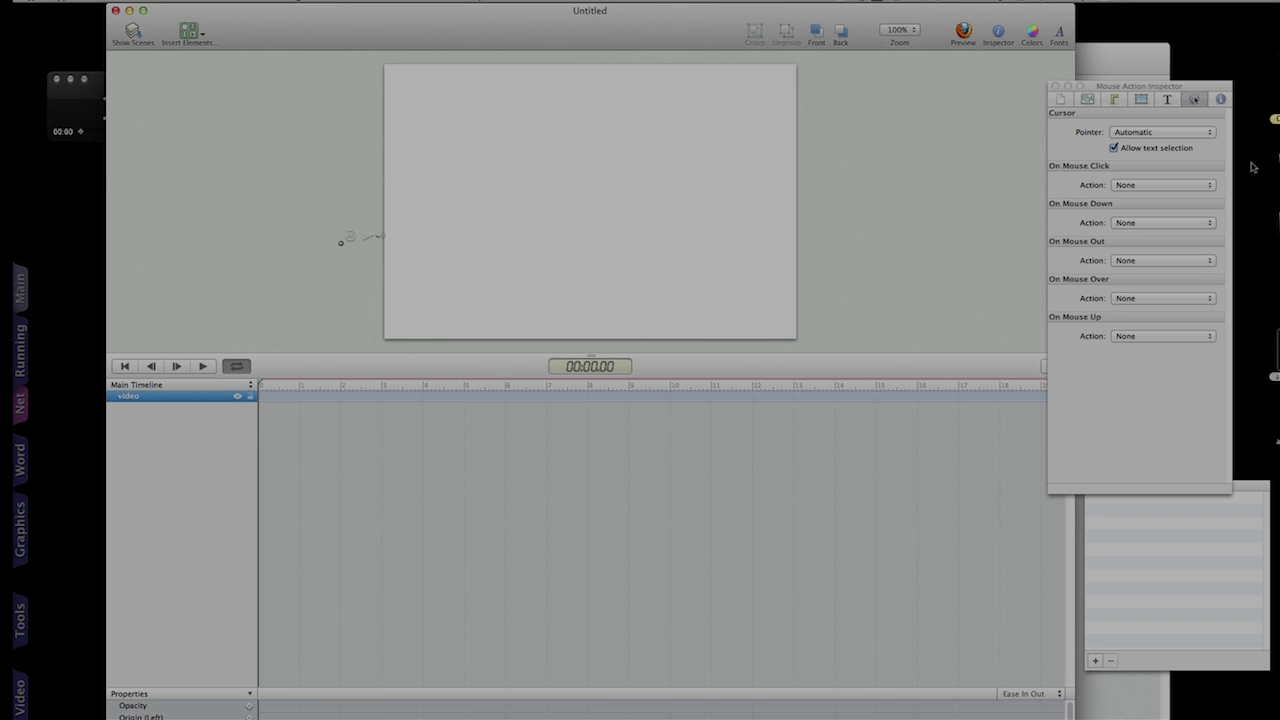
click(1222, 100)
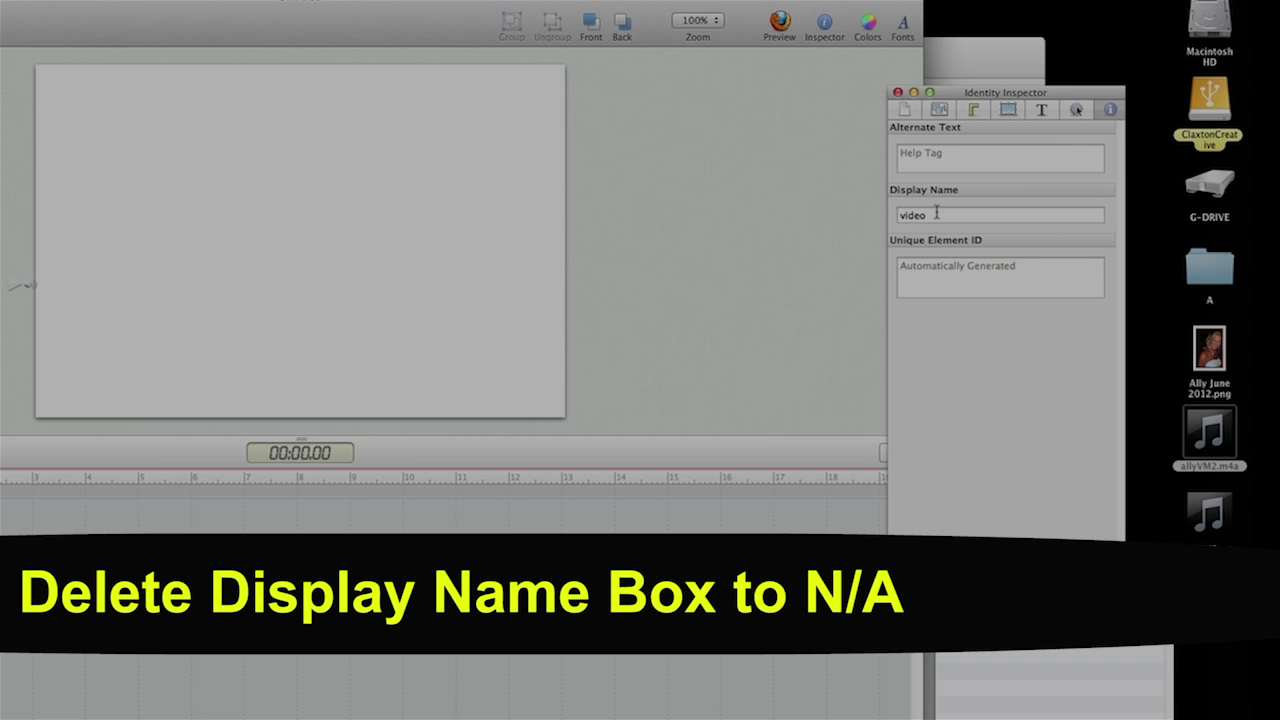
double_click(937, 213)
key(BackSpace)
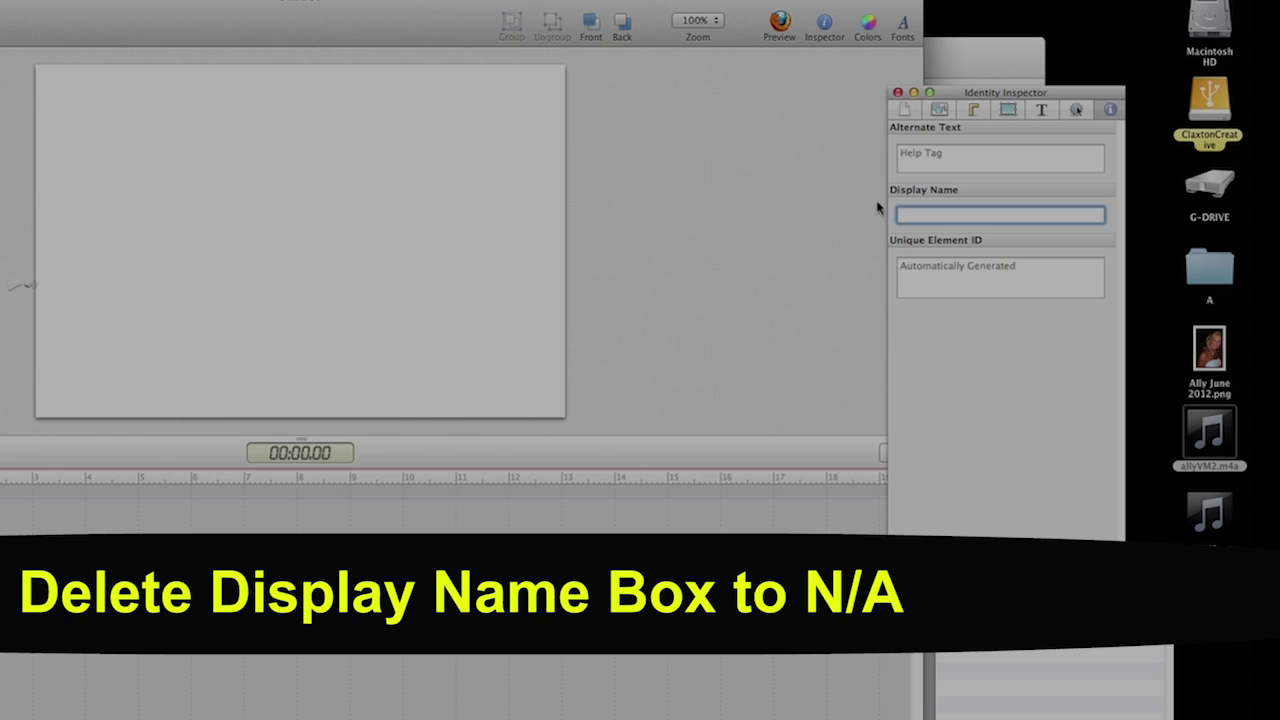
click(956, 270)
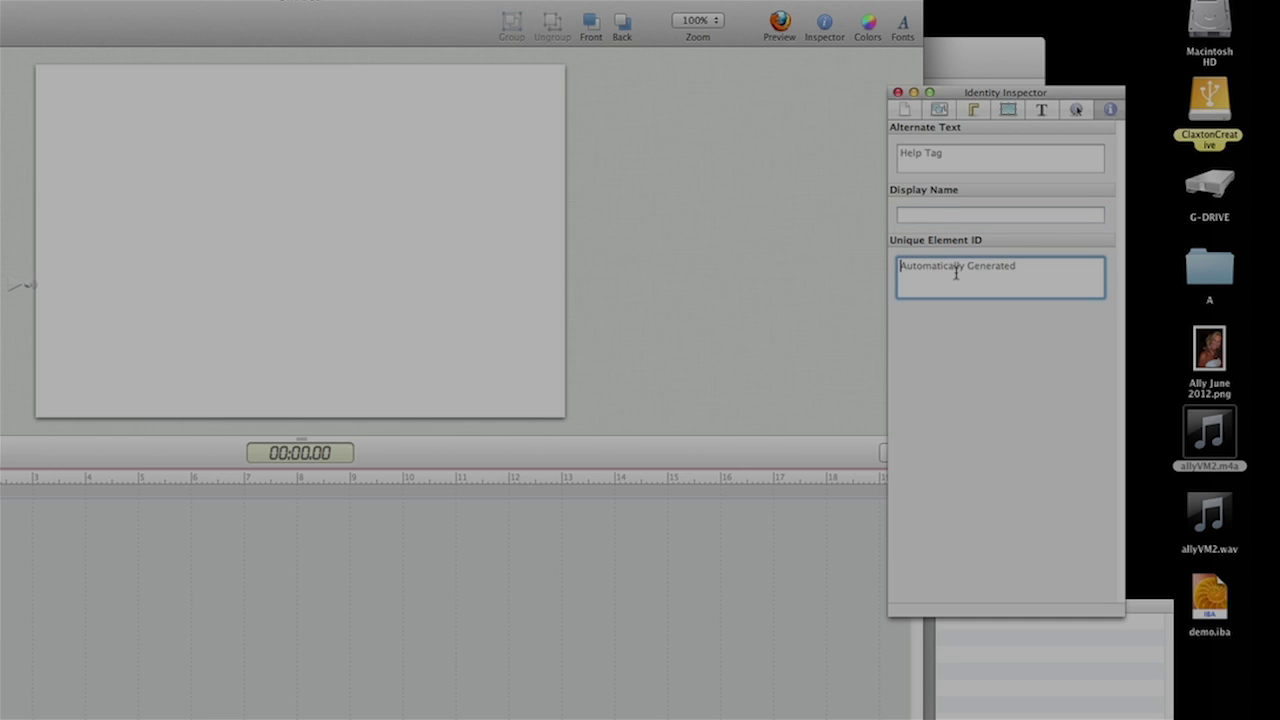
text(11)
click(970, 356)
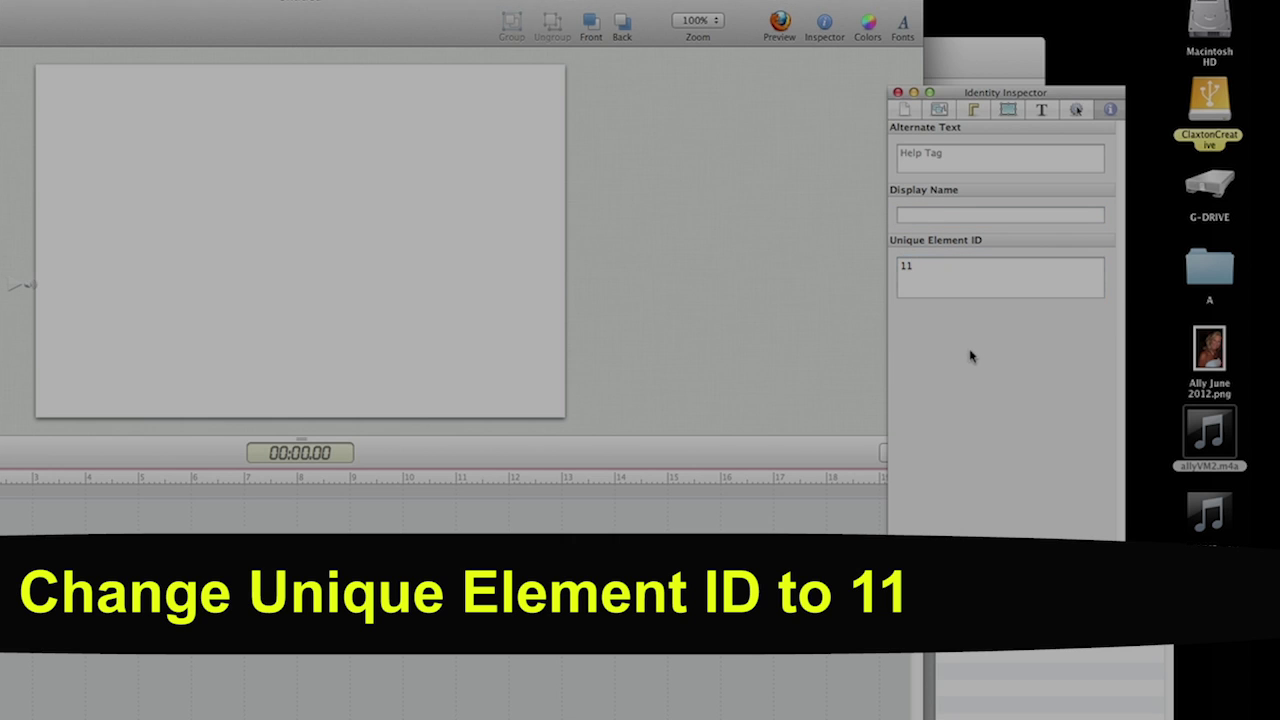
click(177, 475)
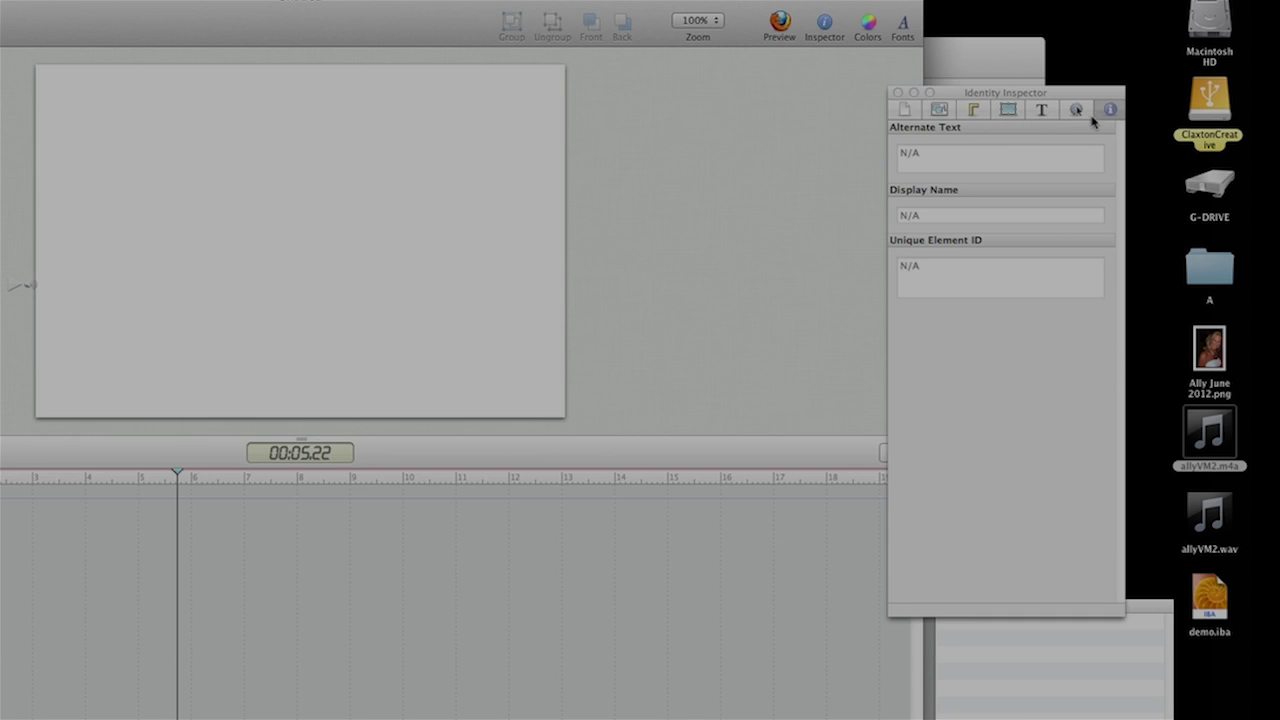
Drop the portrait photo into the centre of the scene
drag(1210, 347, 325, 245)
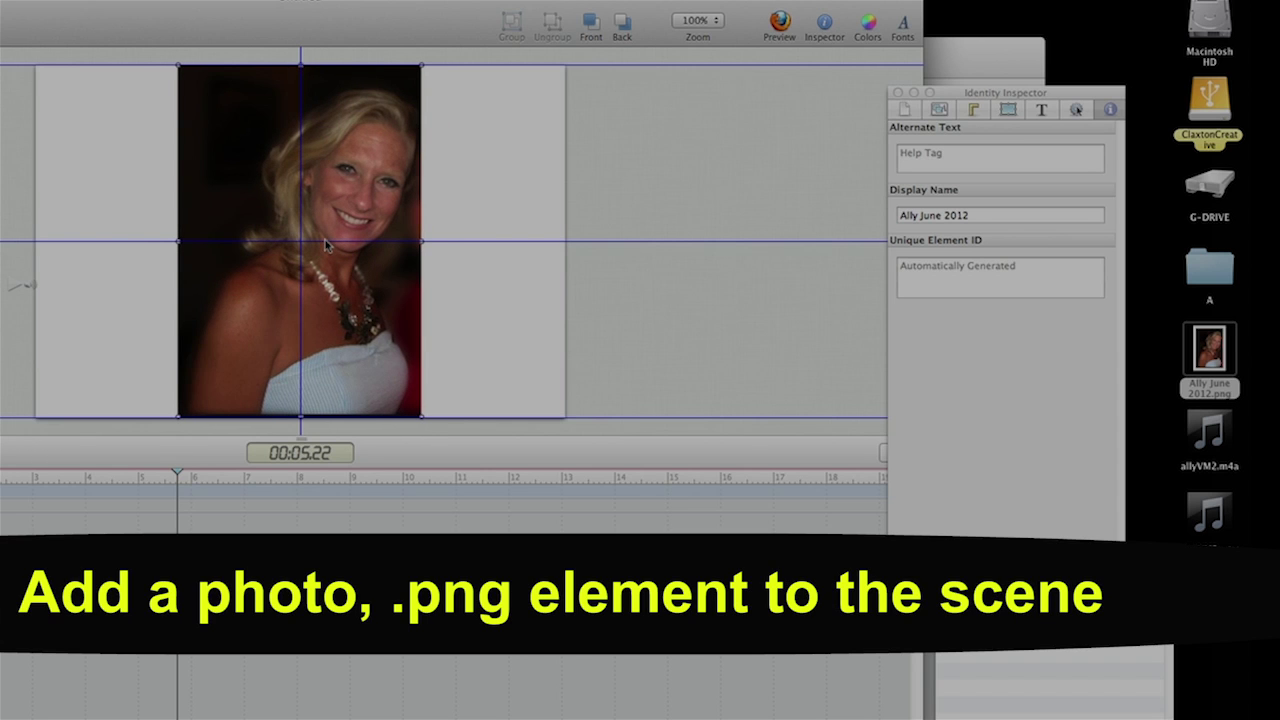
drag(325, 245, 325, 245)
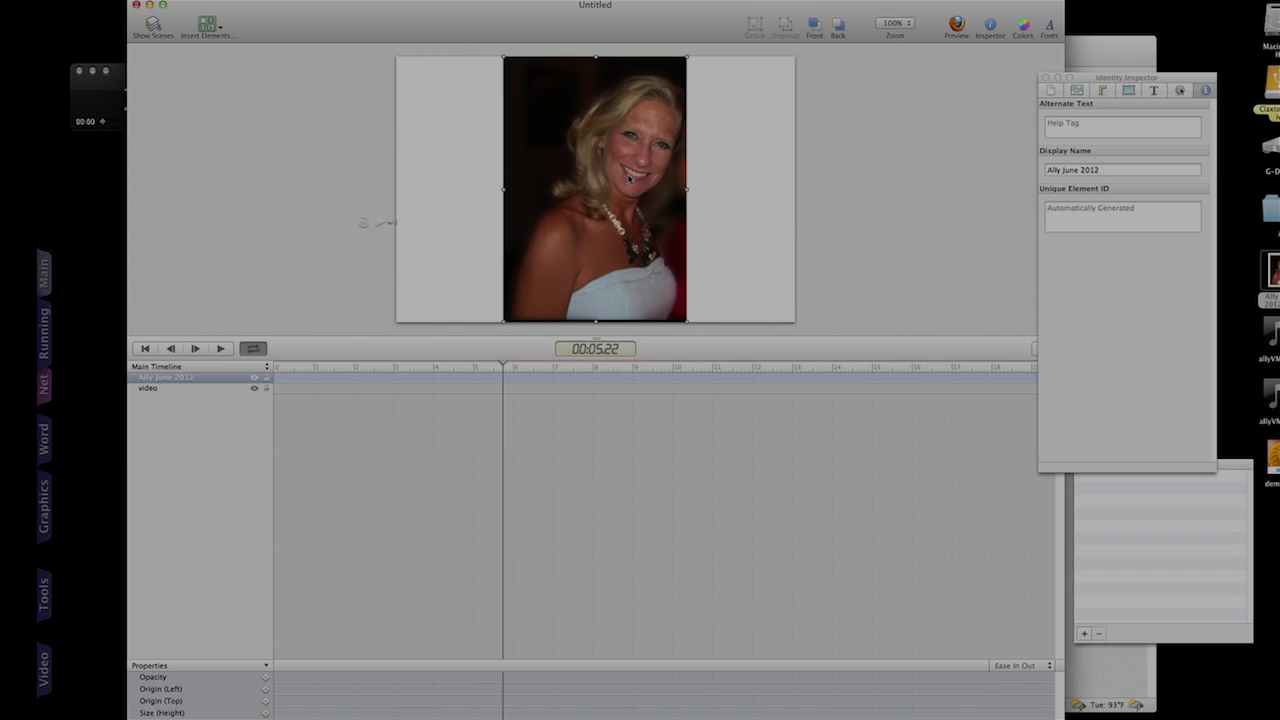
click(171, 380)
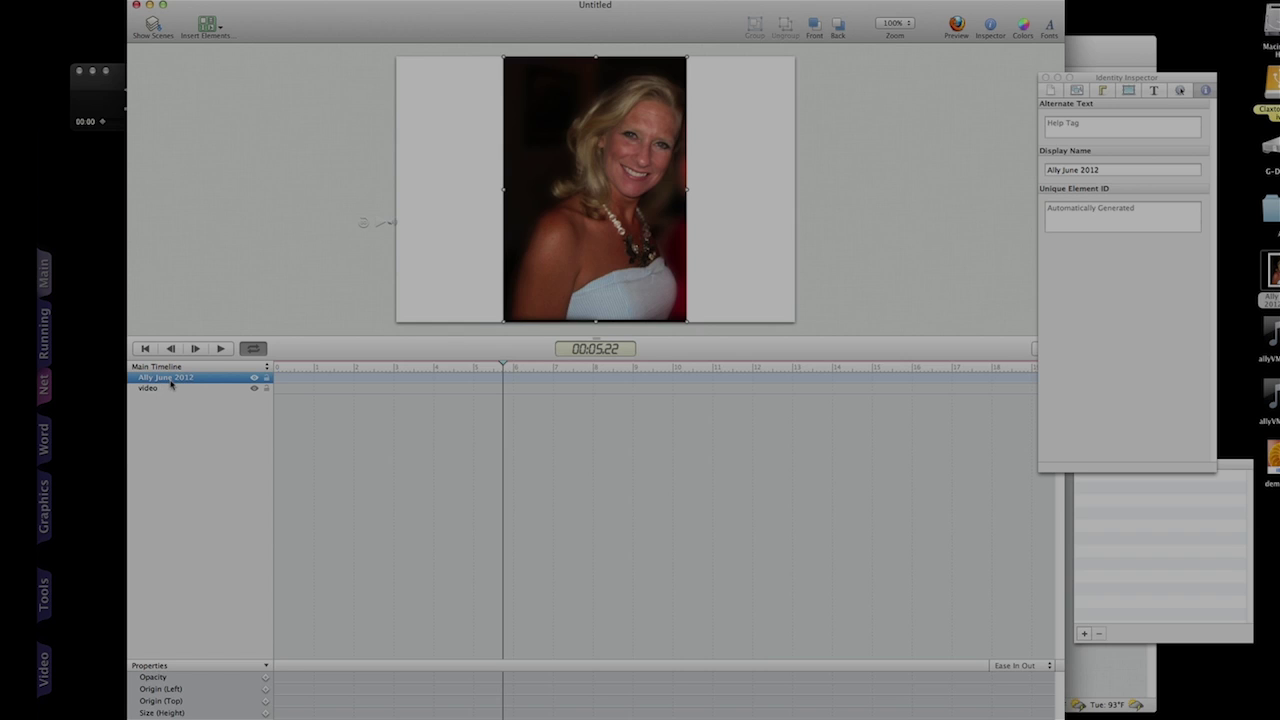
Give the photo unique element ID 12 and show its Mouse Action settings
click(1112, 171)
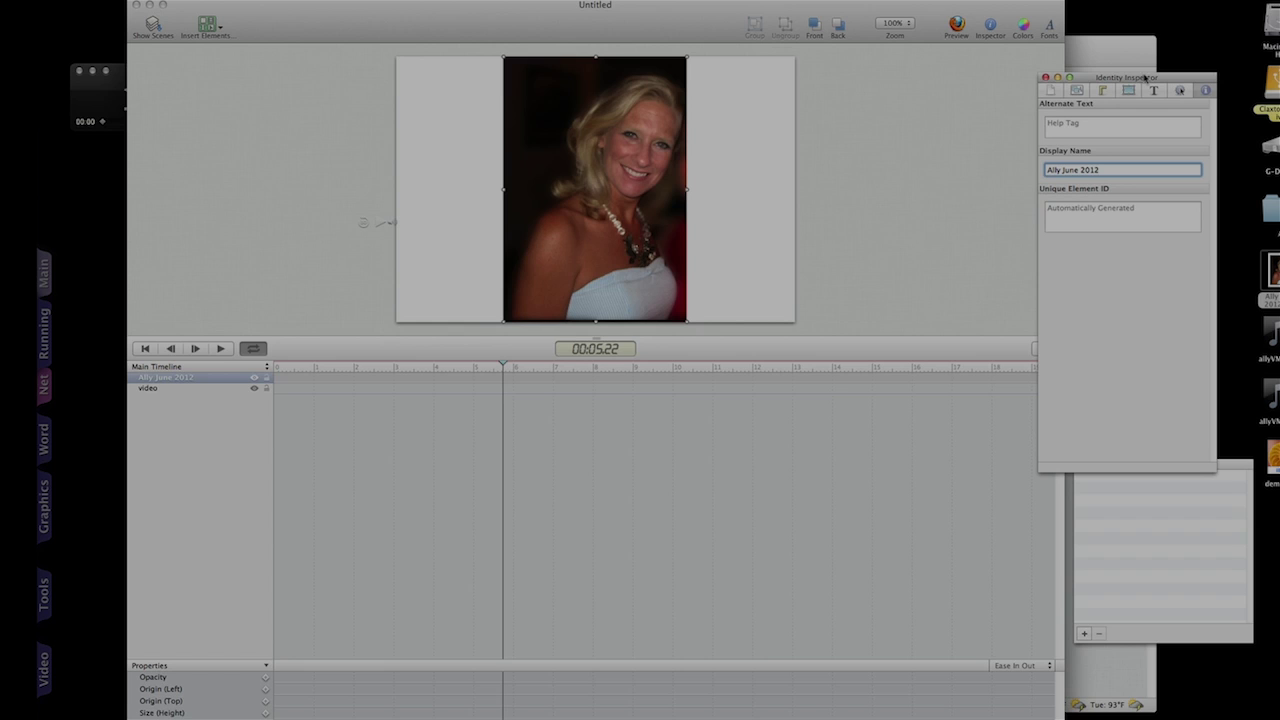
click(1074, 210)
text(12)
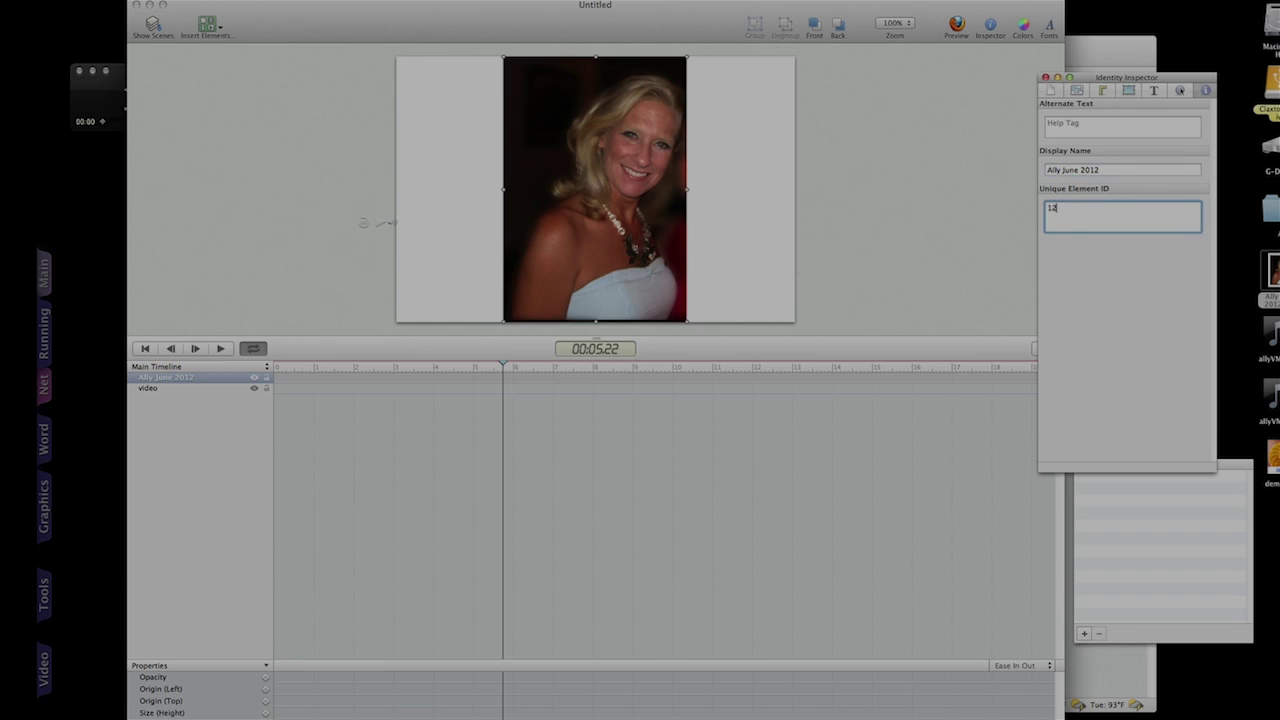
click(1101, 265)
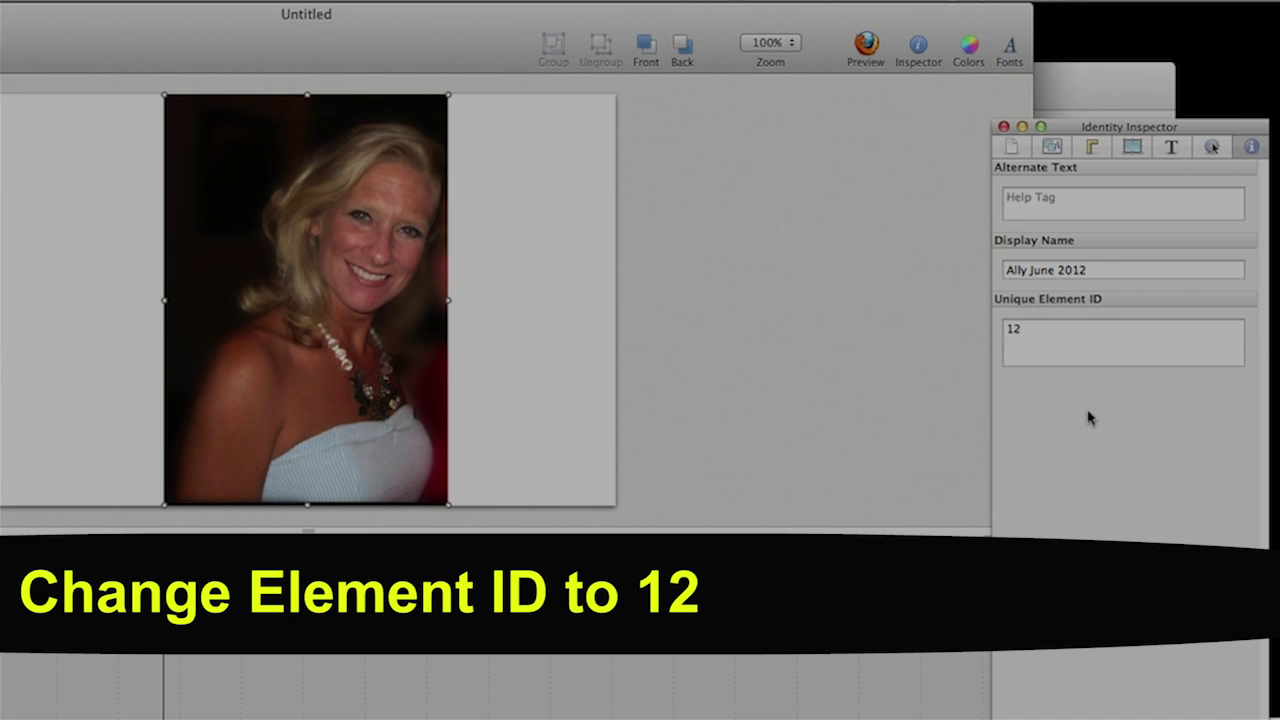
click(1209, 147)
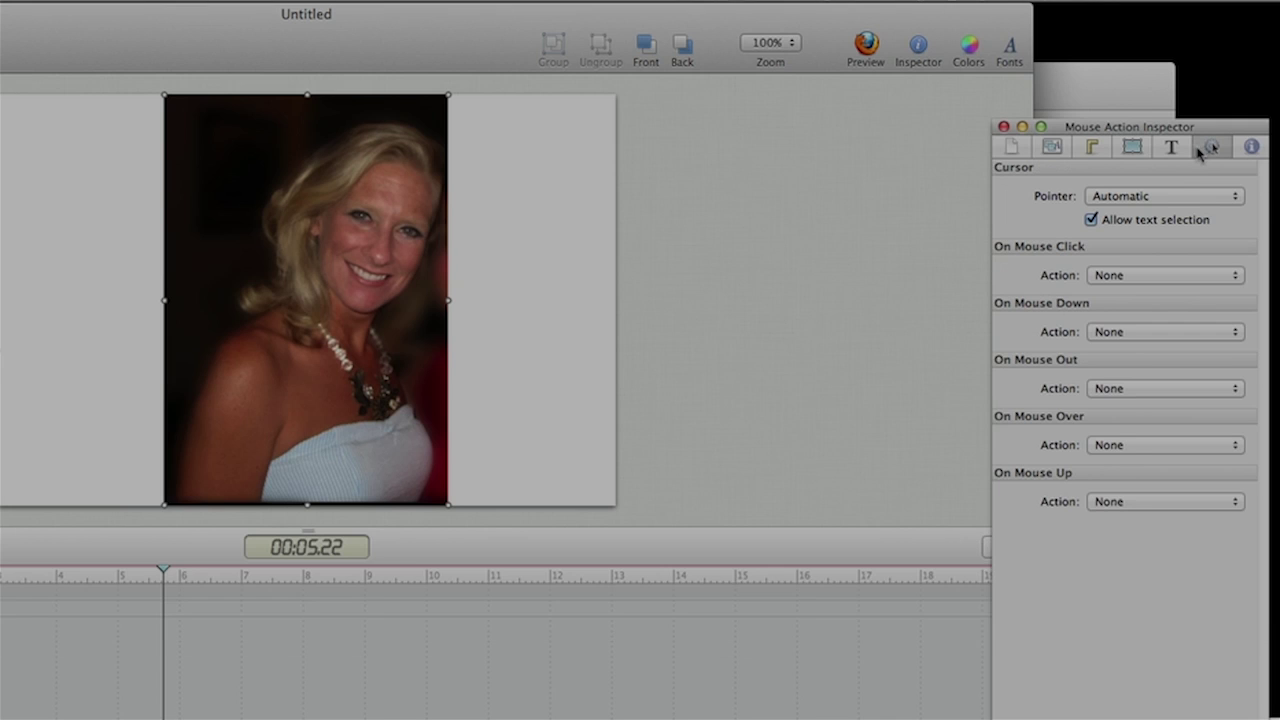
Set the photo's On Mouse Click action to Run JavaScript with a new function
click(1127, 277)
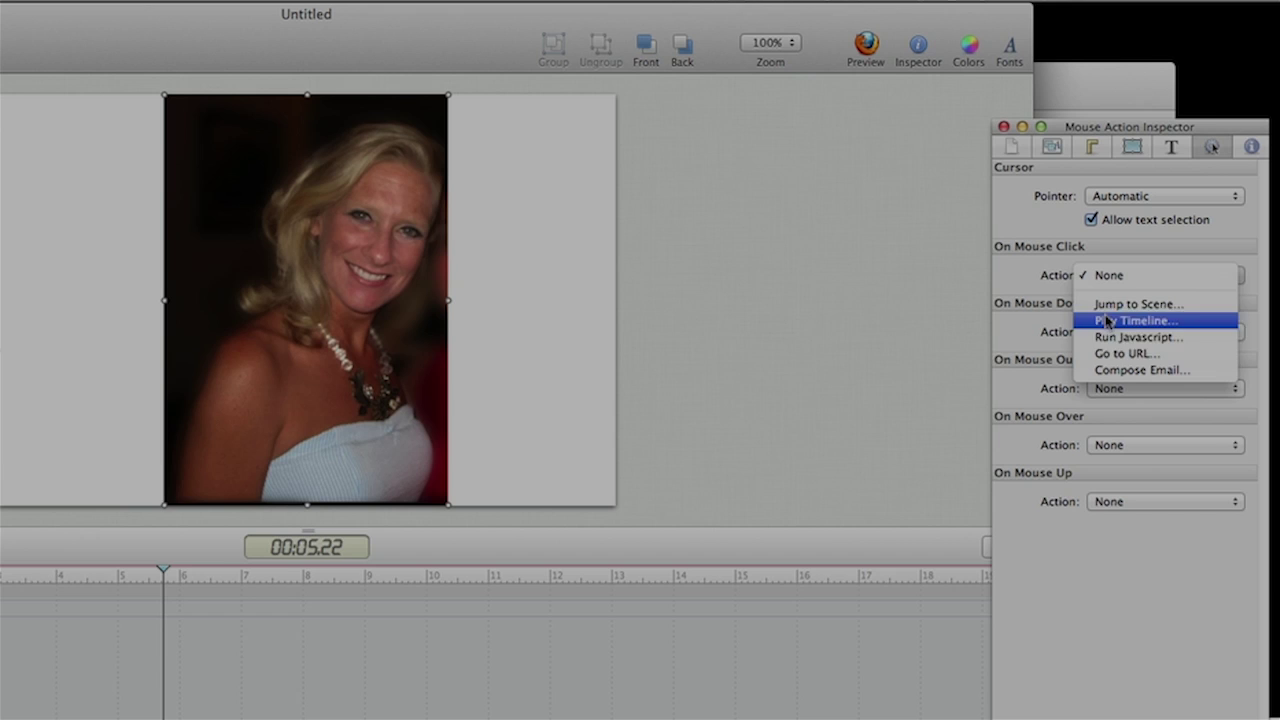
click(1128, 340)
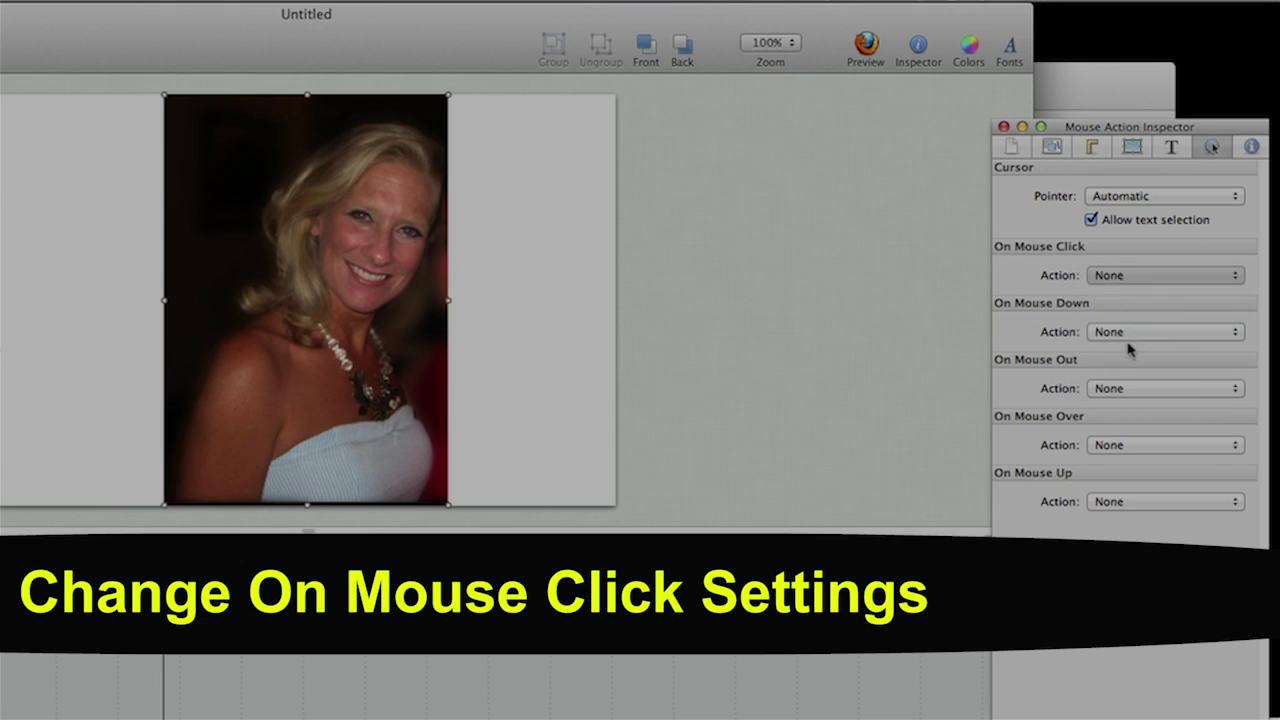
click(1126, 306)
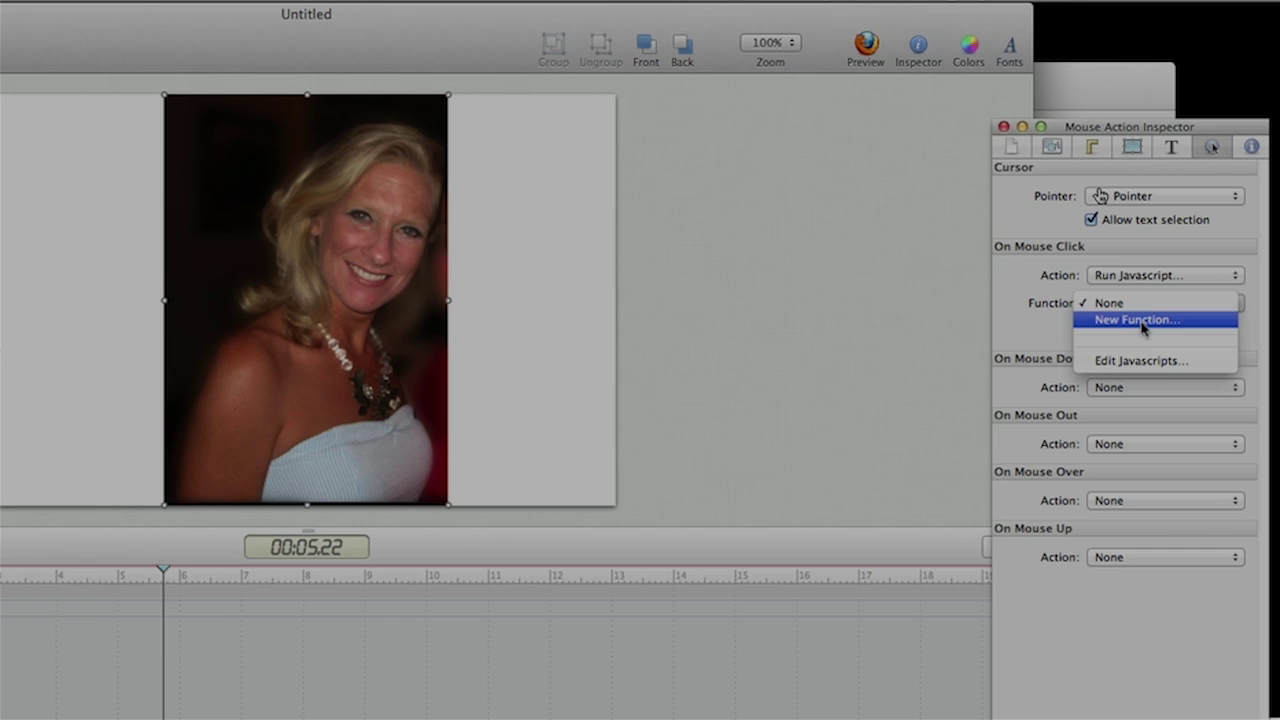
click(1143, 322)
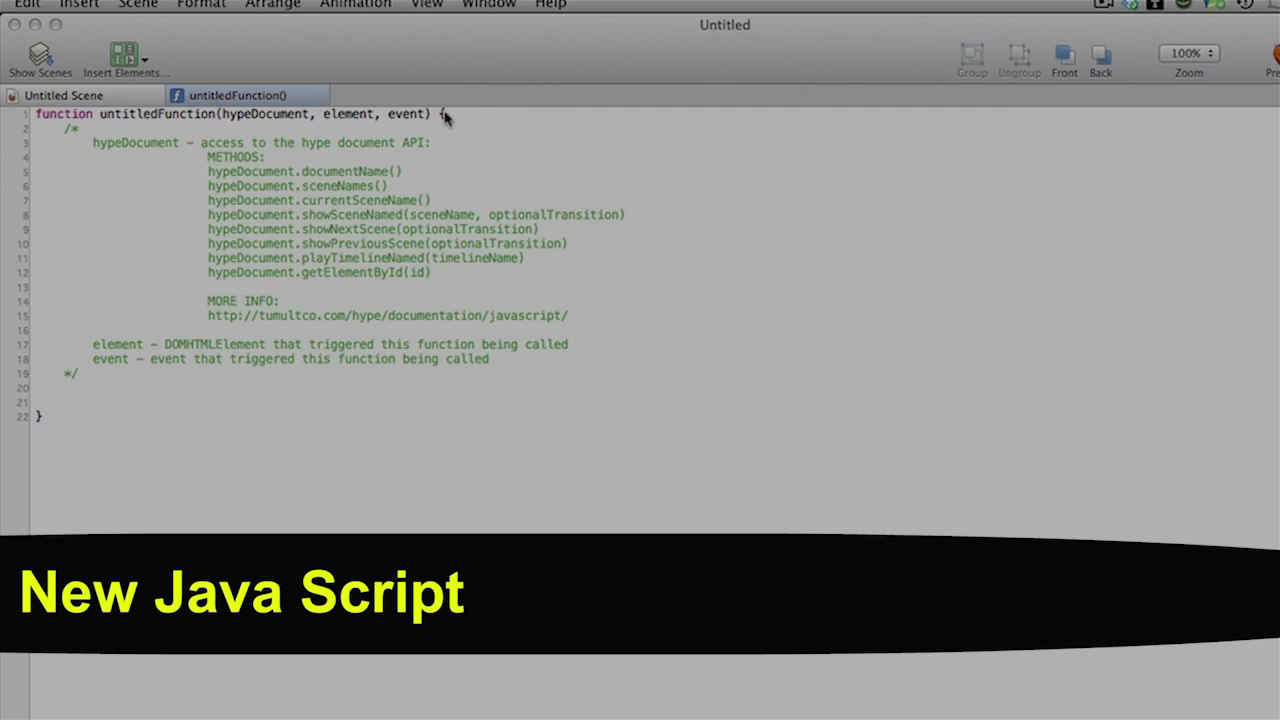
Rename untitledFunction to AllyVm2 and copy the two audio code lines from the article
drag(387, 72, 537, 138)
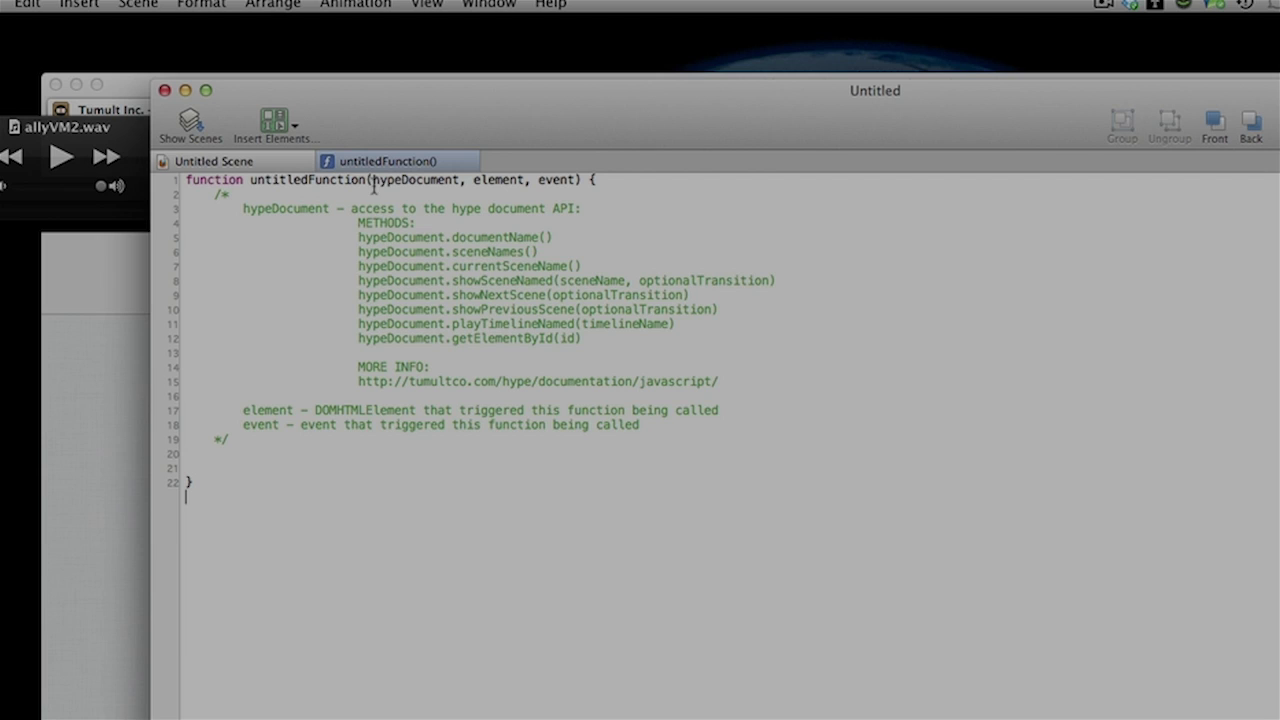
drag(366, 180, 252, 178)
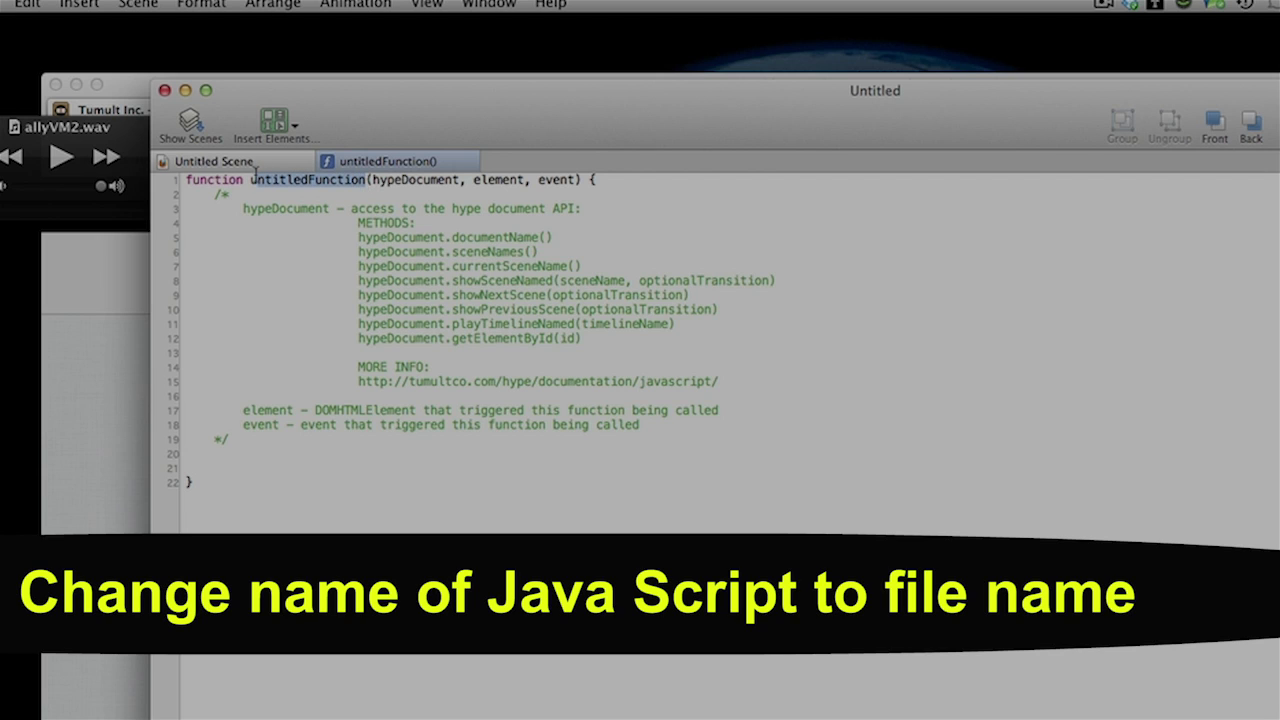
text(Ally)
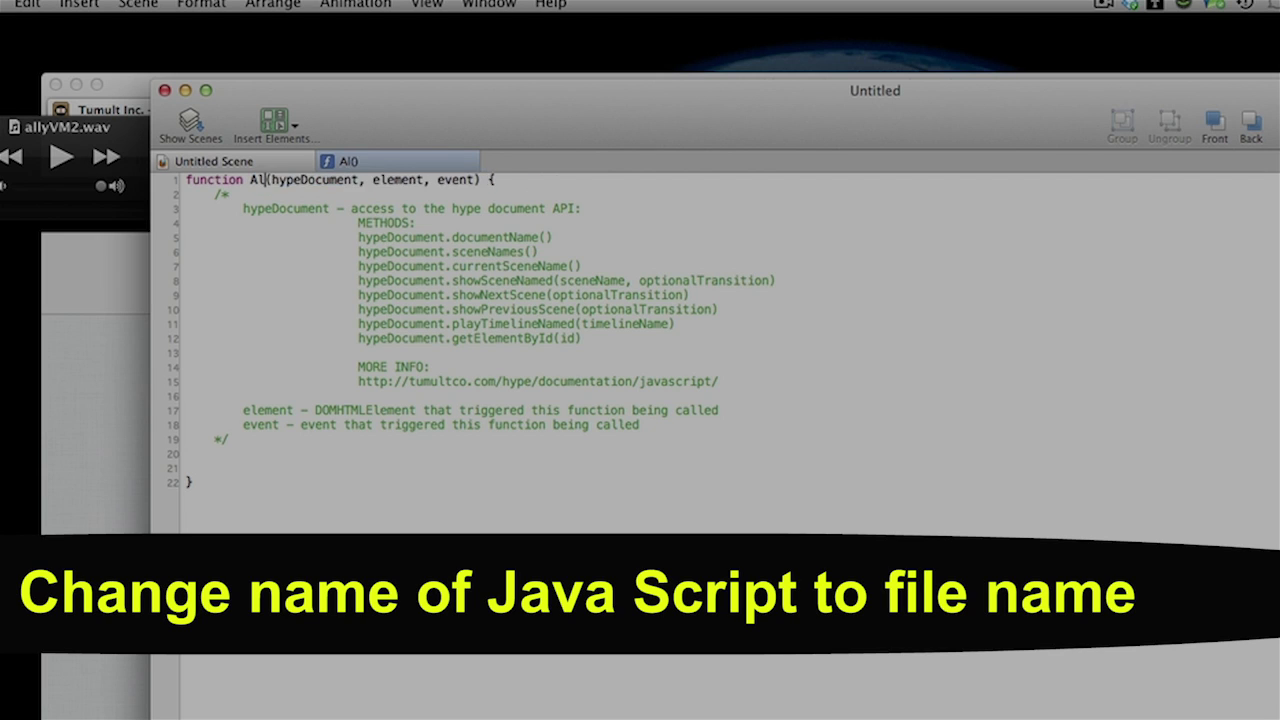
text(Vm2)
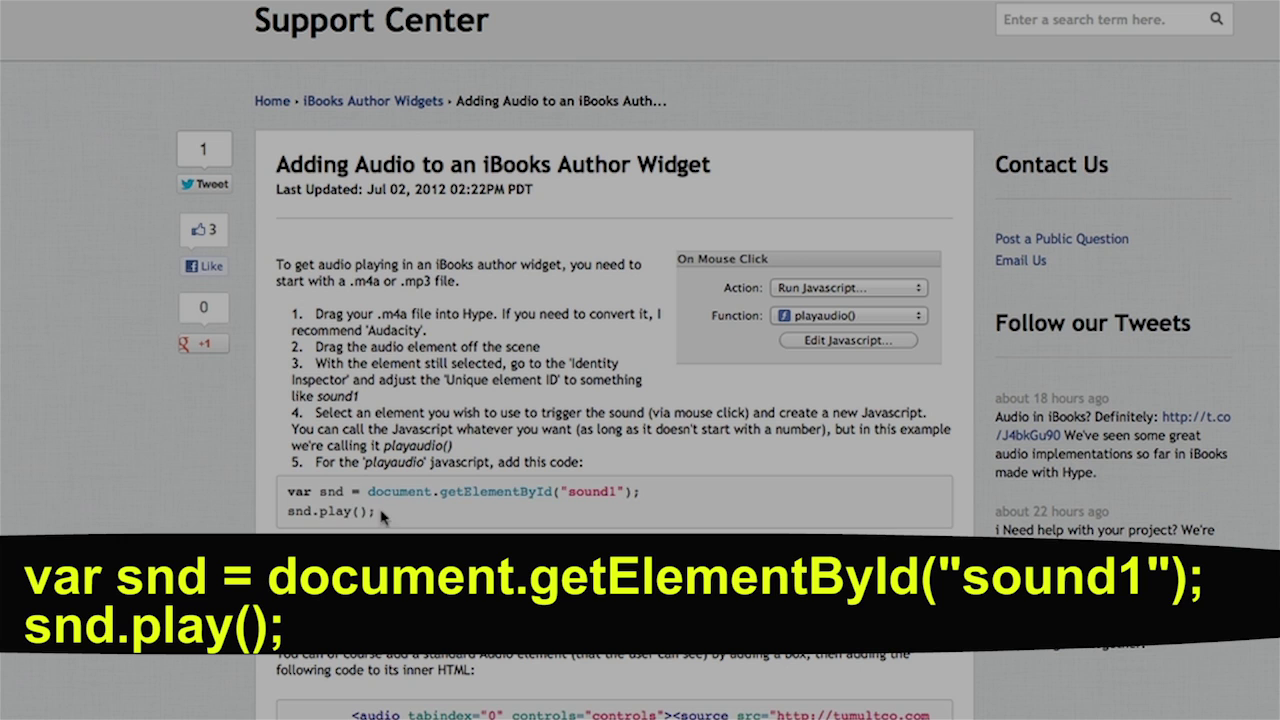
drag(380, 512, 290, 492)
key(super+c)
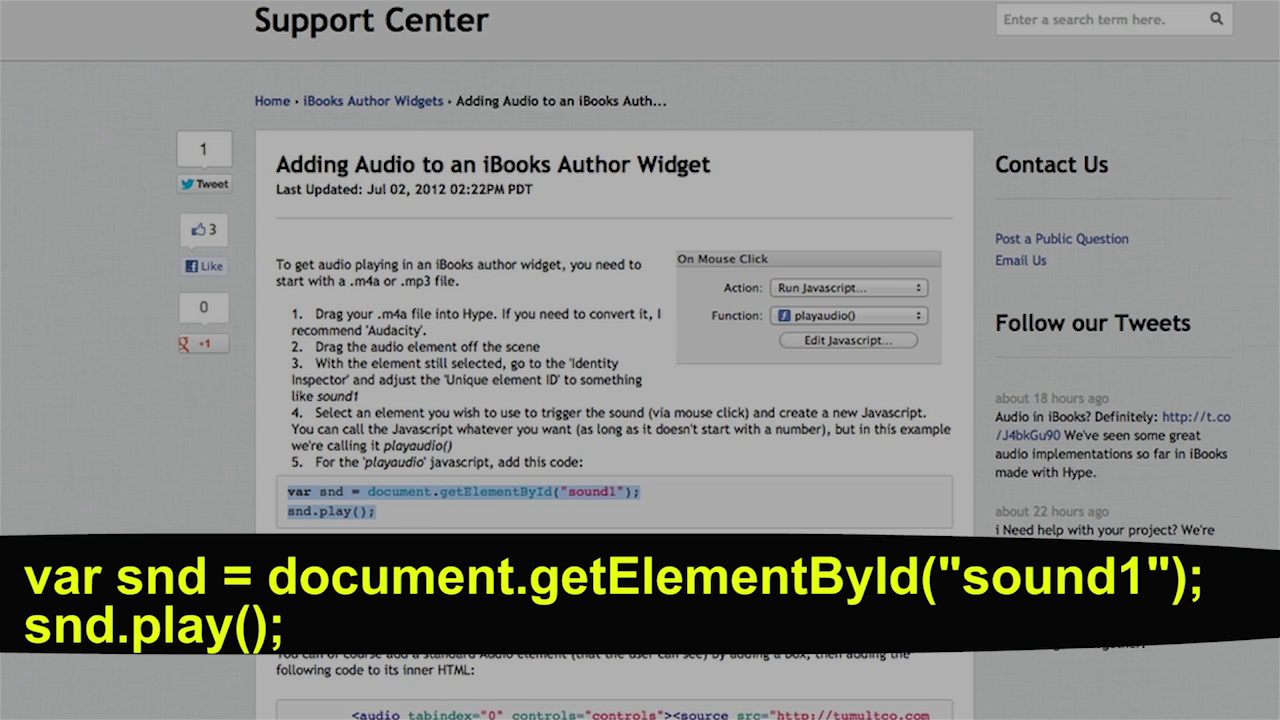
key(super+Tab)
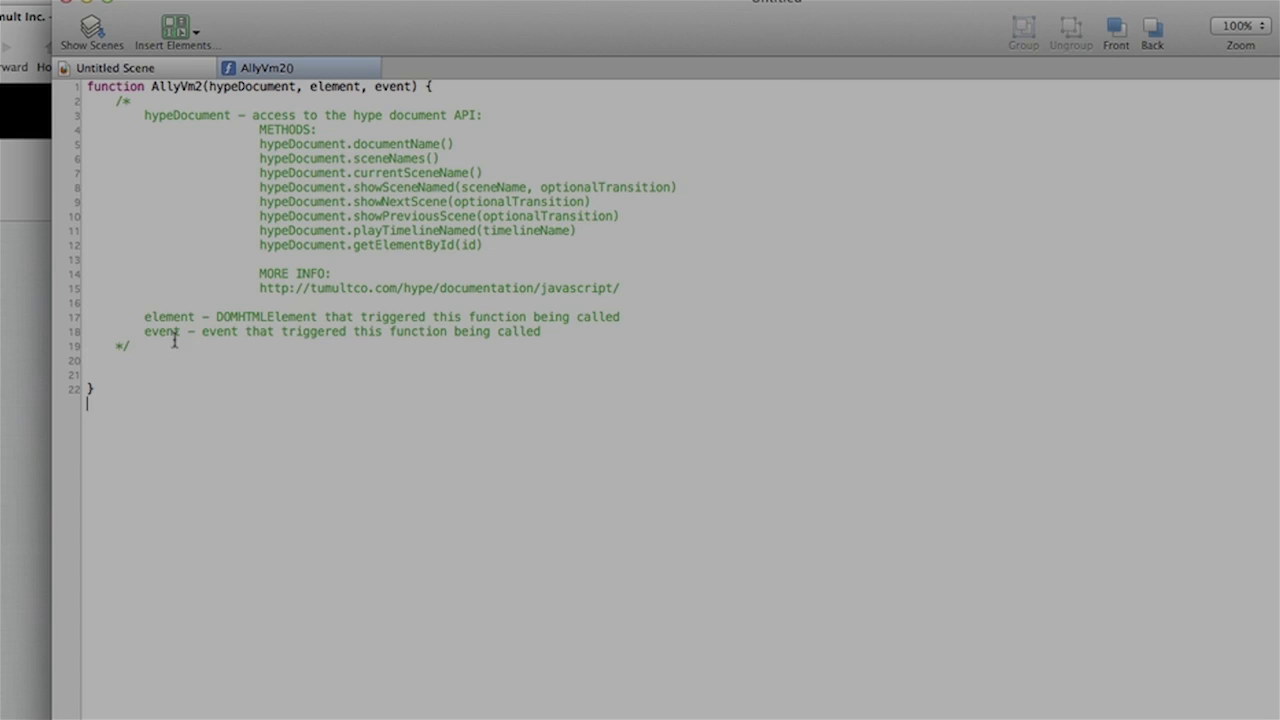
Paste the audio code below the comment and change the element id from sound1 to 11
click(143, 345)
key(Return)
key(Return)
key(super+v)
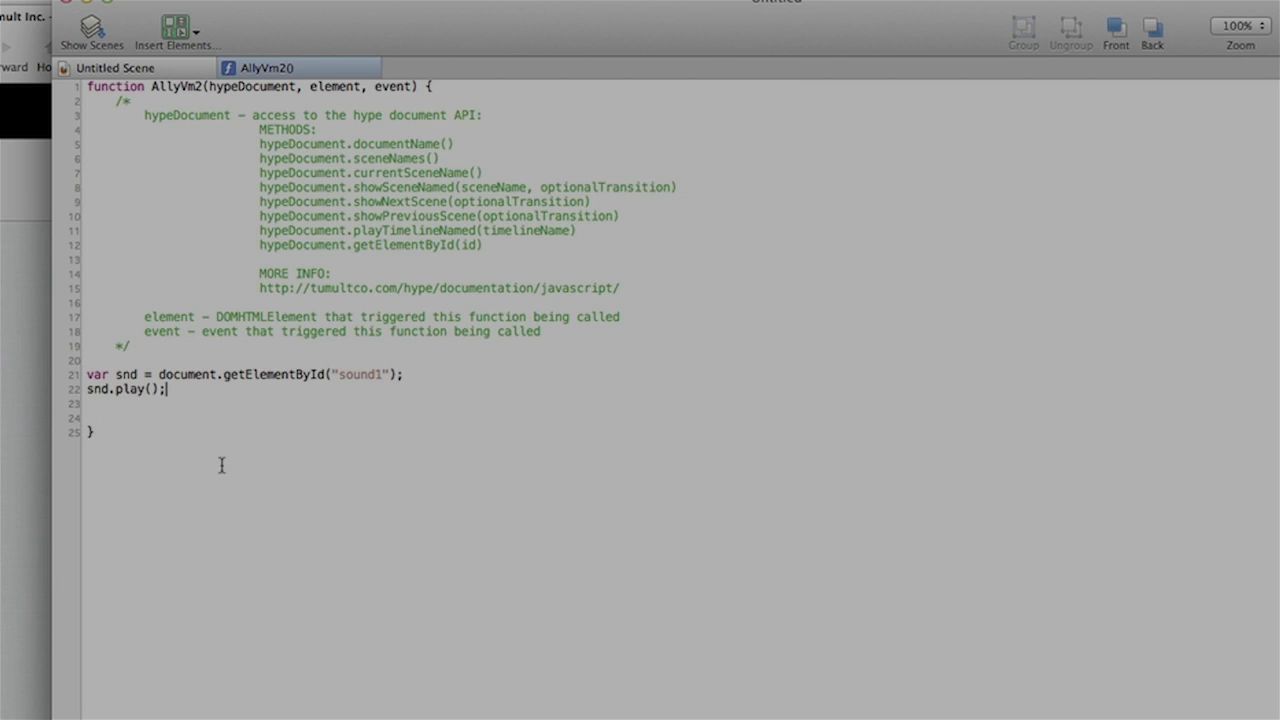
click(380, 374)
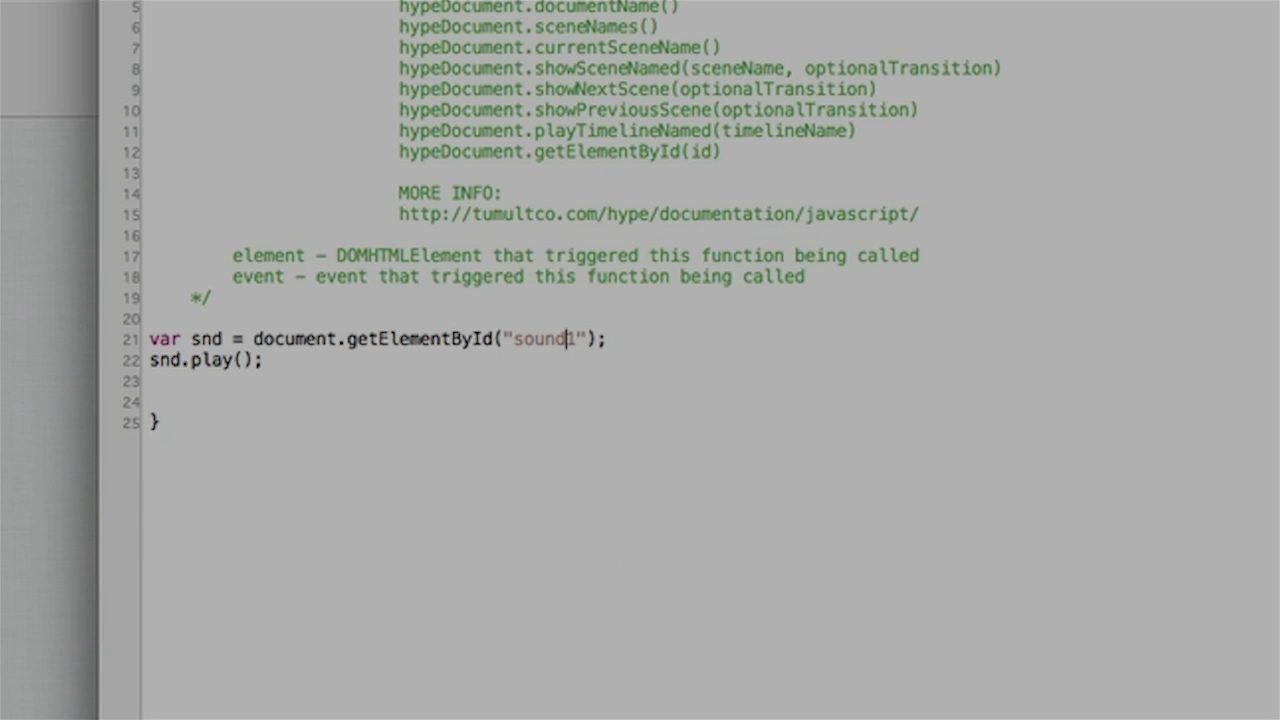
key(BackSpace)
key(BackSpace)
key(BackSpace)
key(BackSpace)
key(BackSpace)
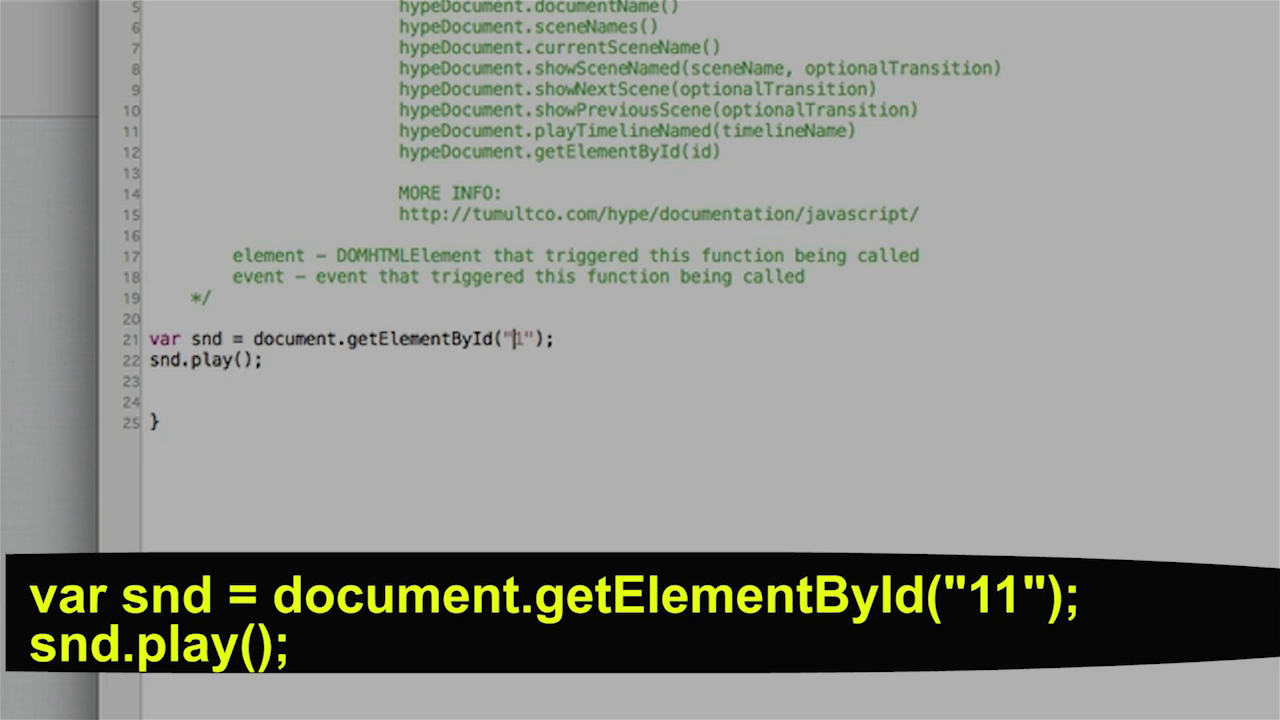
text(1)
In the Scenes list, rename Untitled Scene to AllyVM2
key(super+Down)
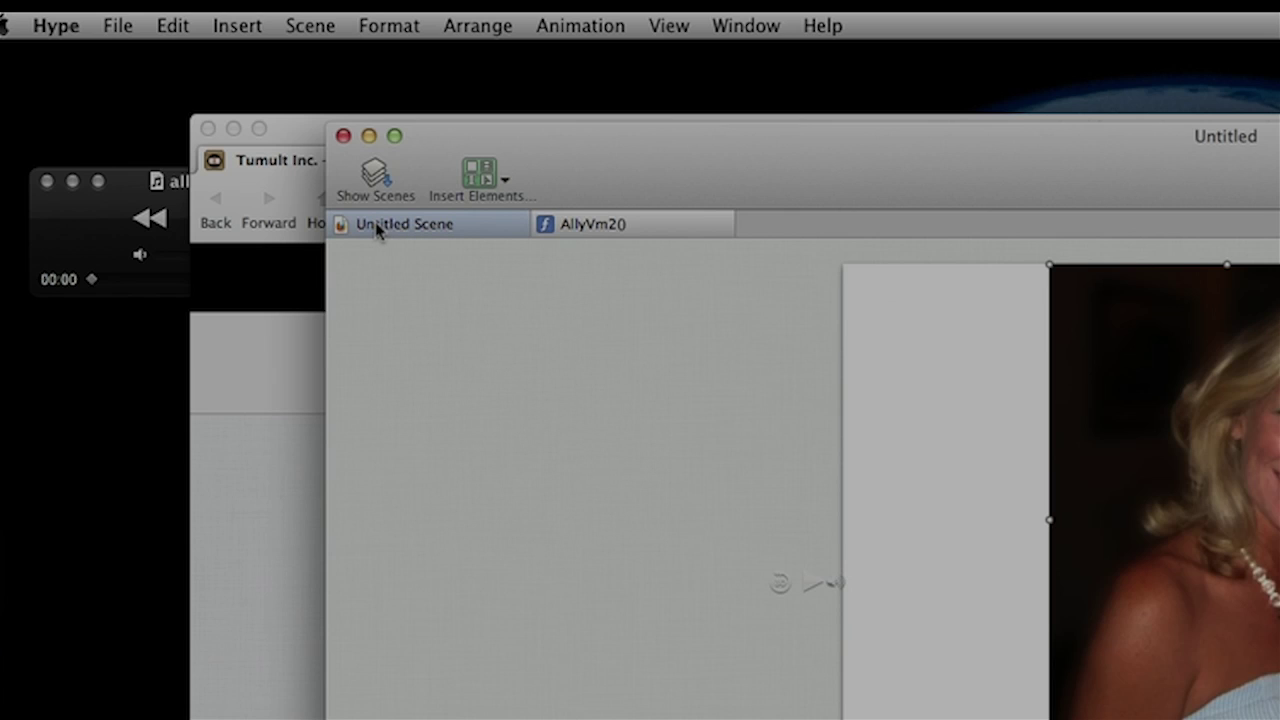
click(383, 178)
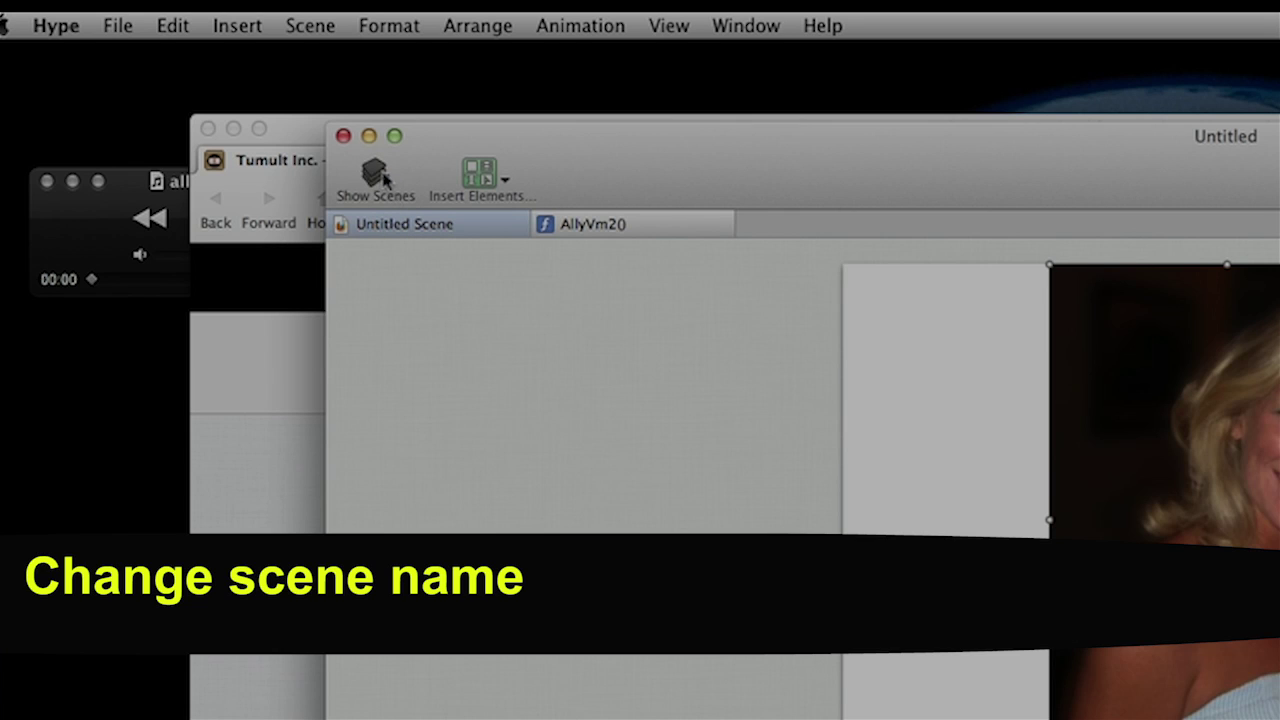
double_click(414, 301)
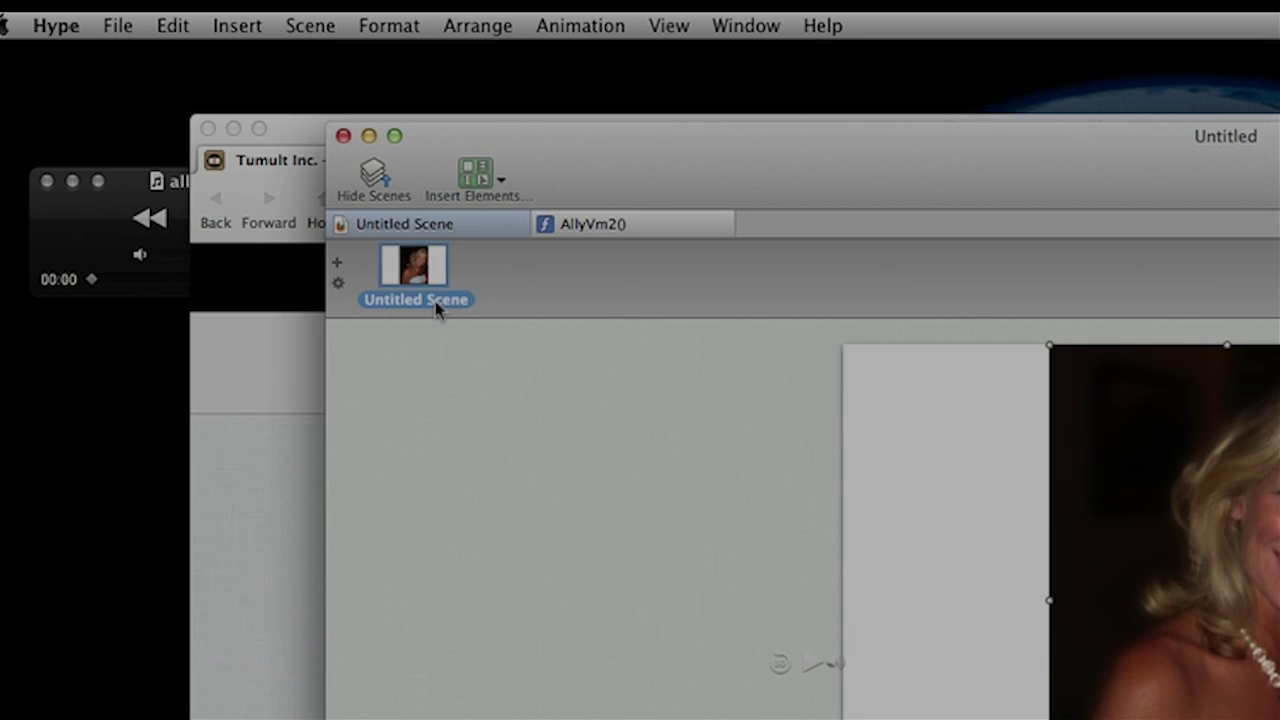
click(430, 304)
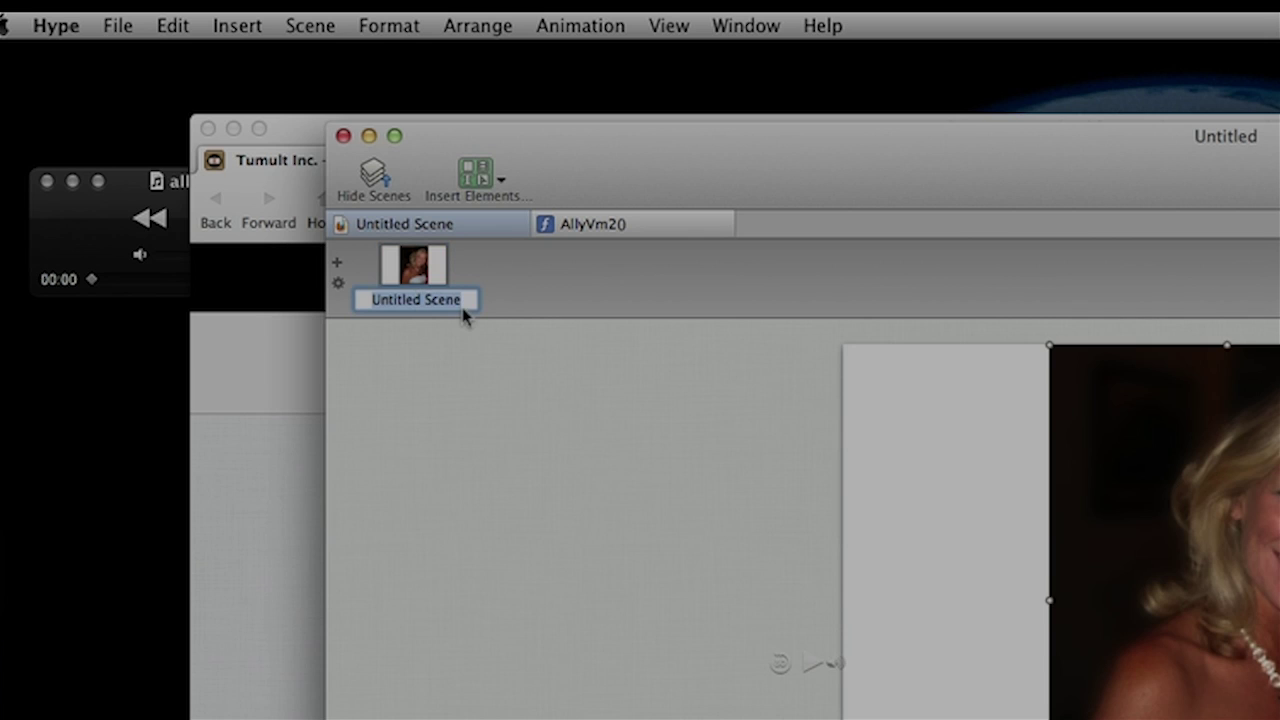
text(AllyV)
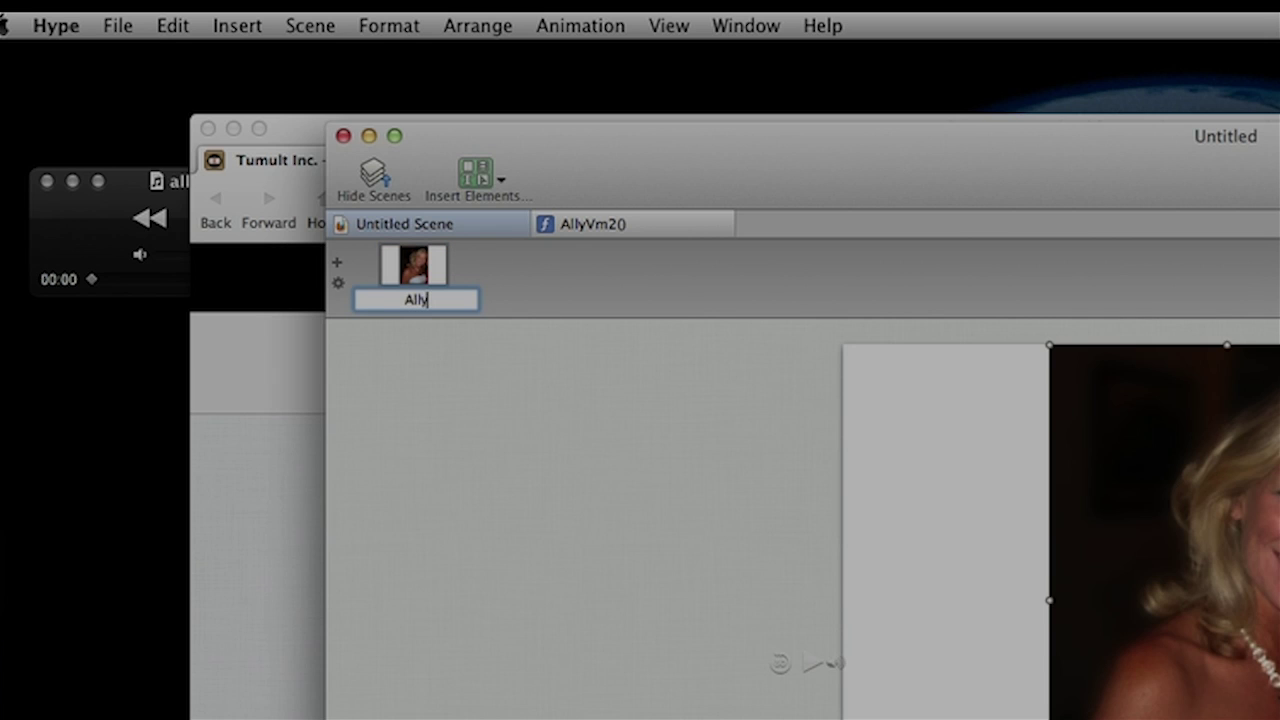
text(M2)
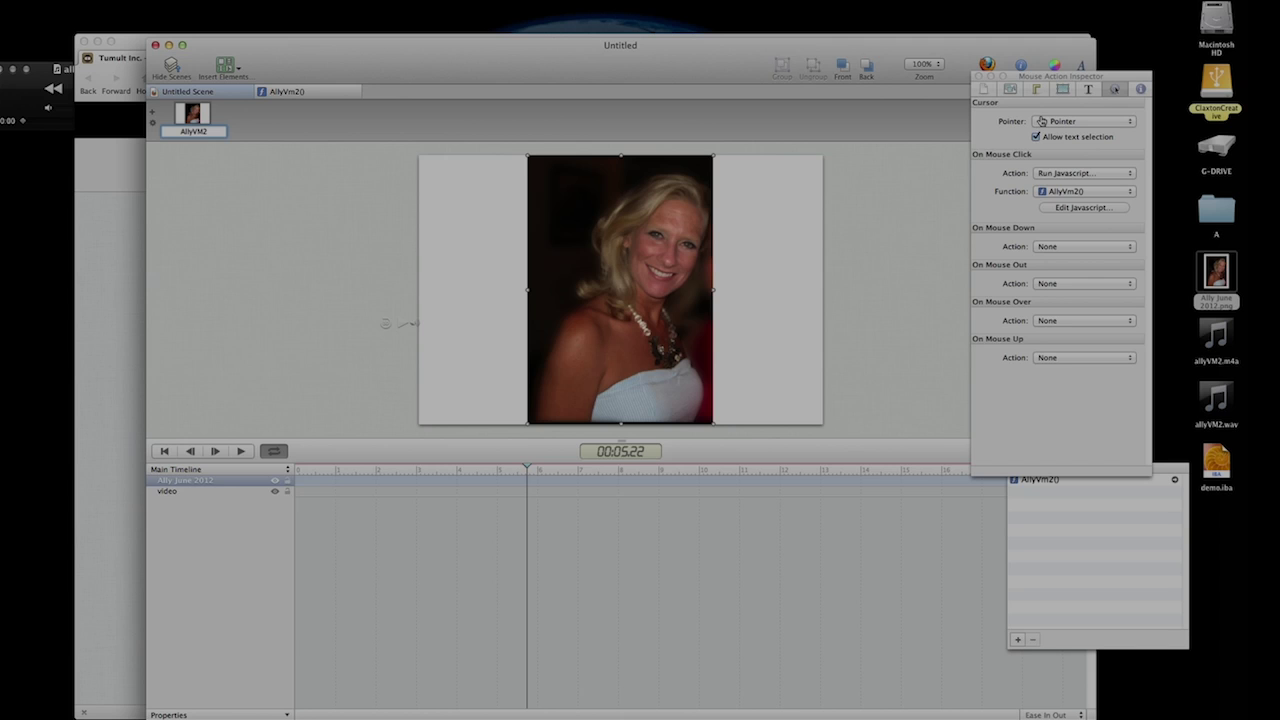
key(Return)
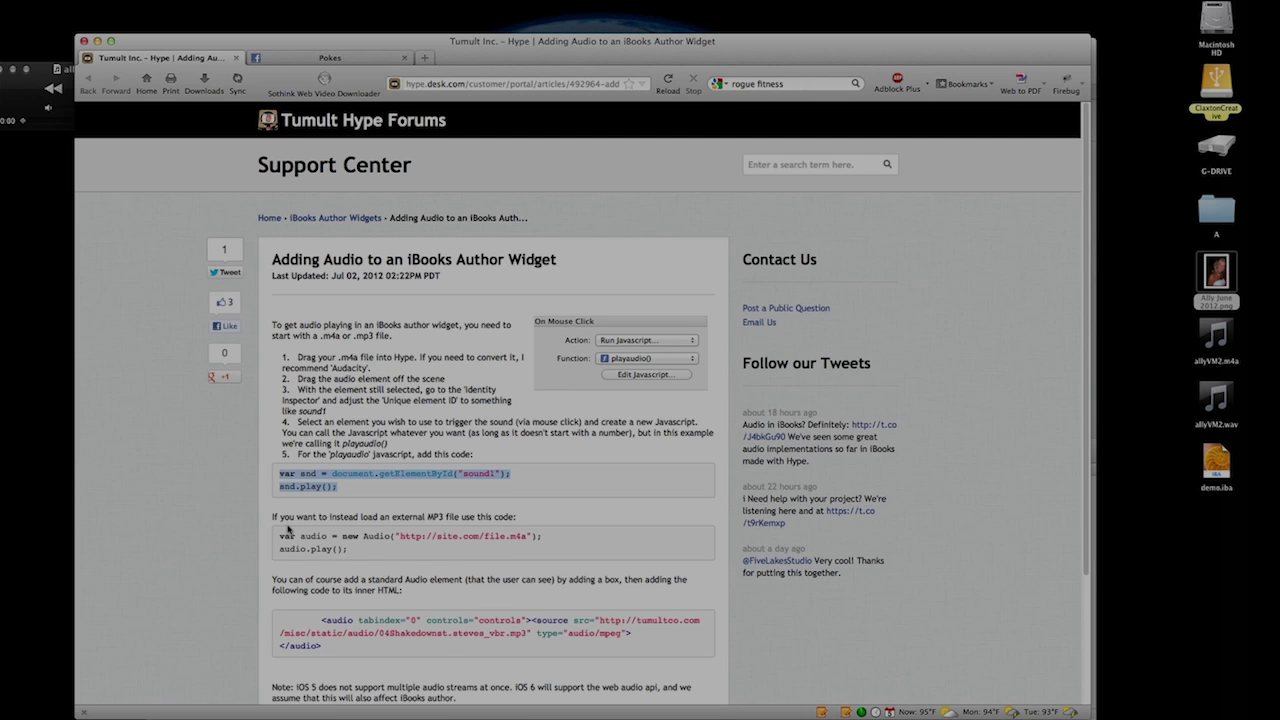
Scroll through the 'Adding Audio to an iBooks Author Widget' article to review its code
scroll(288, 530, down, 3)
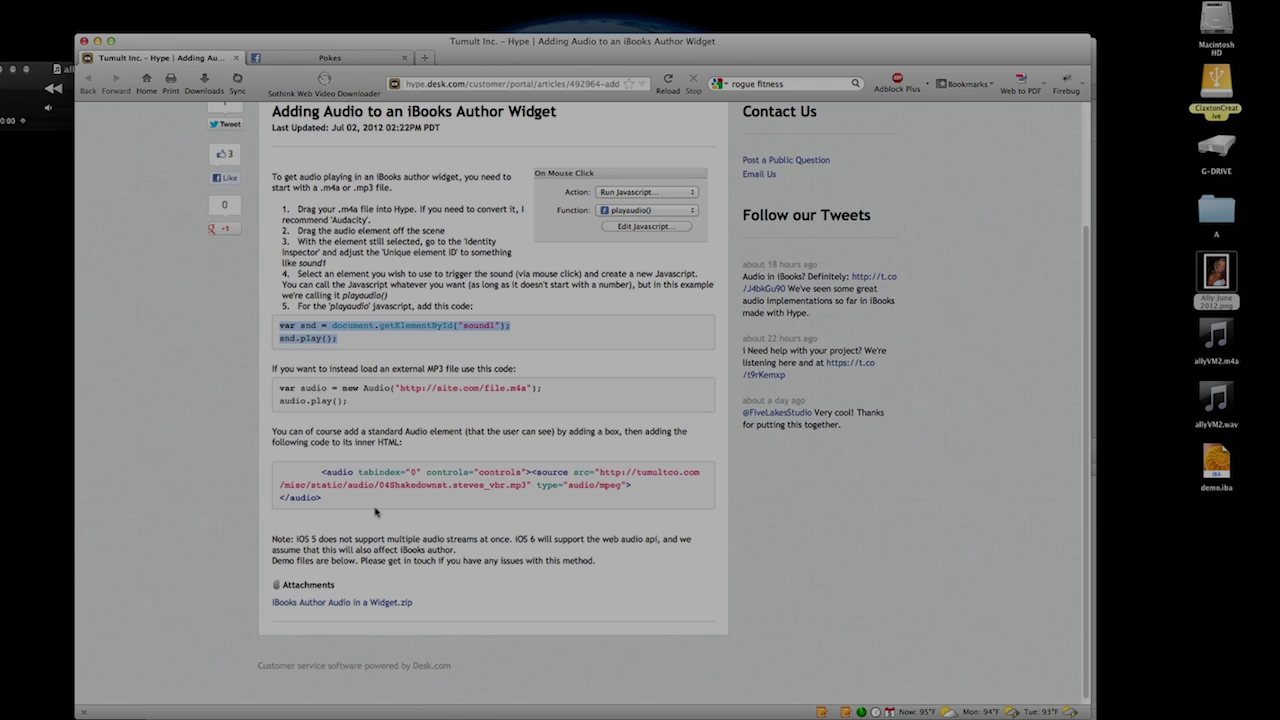
scroll(375, 512, up, 3)
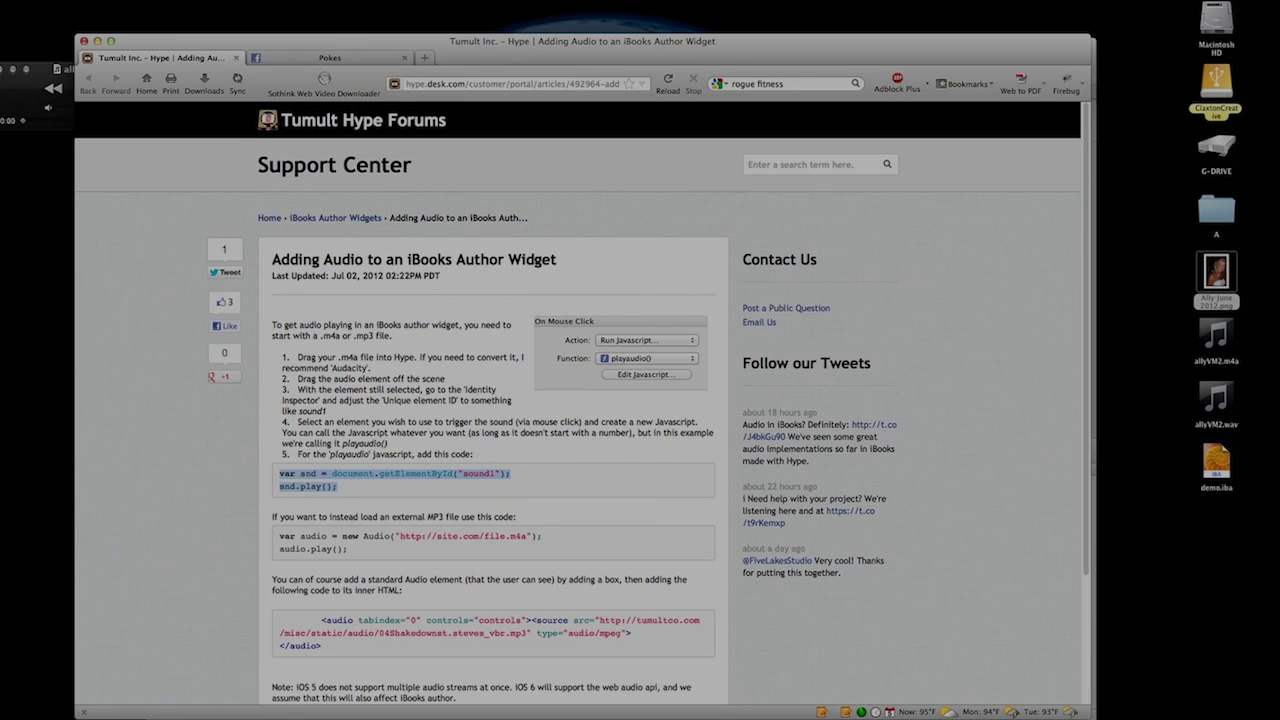
Insert an HTML widget on the demo.iba page and place it at x:650 y:98
key(super+Tab)
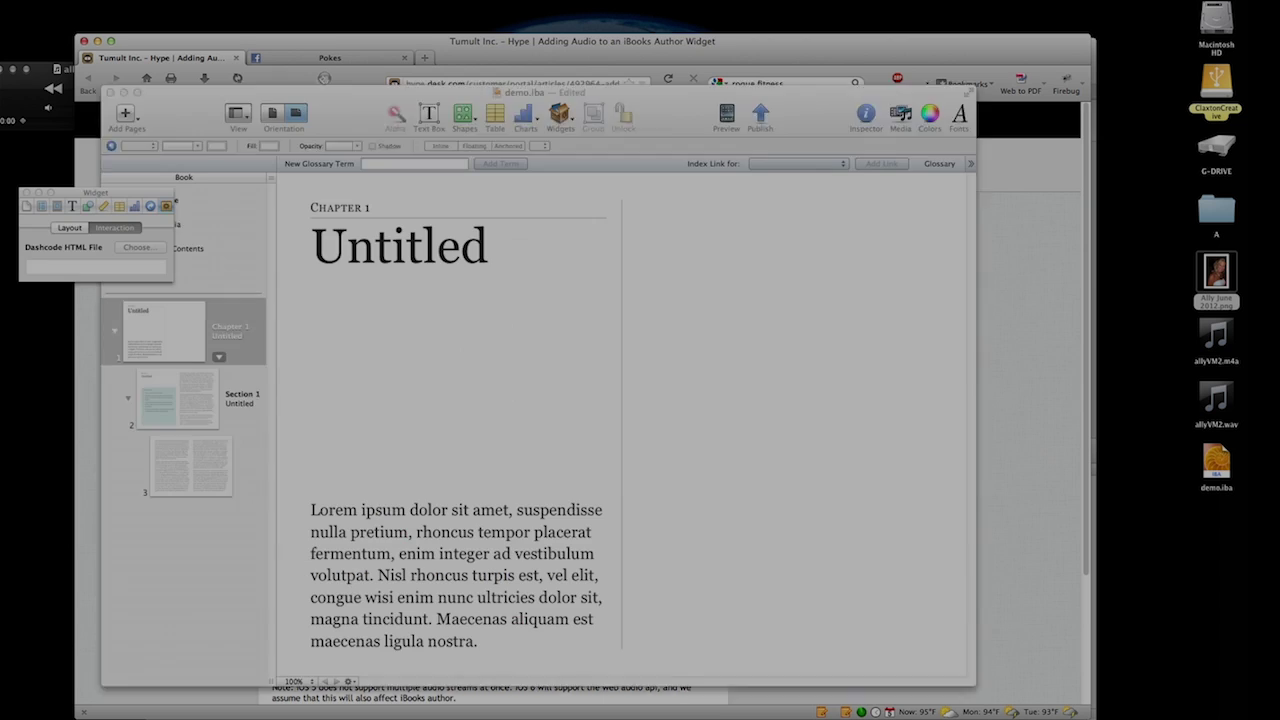
click(560, 115)
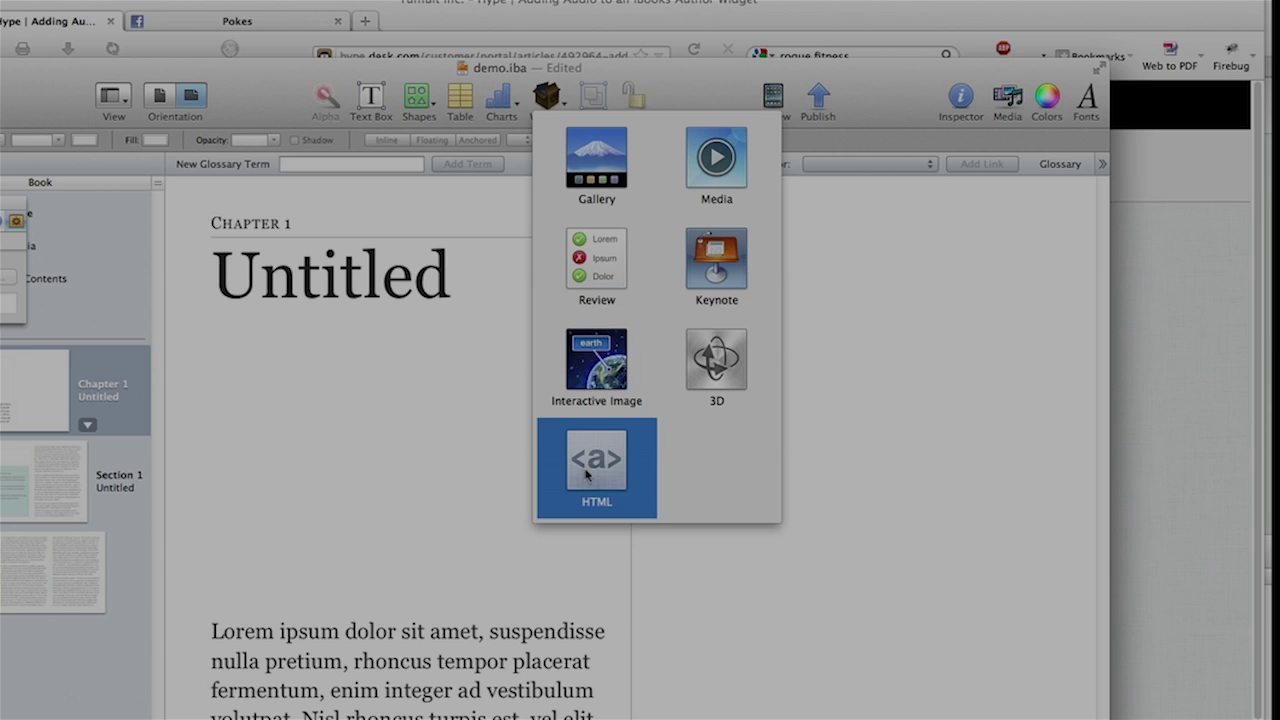
click(591, 390)
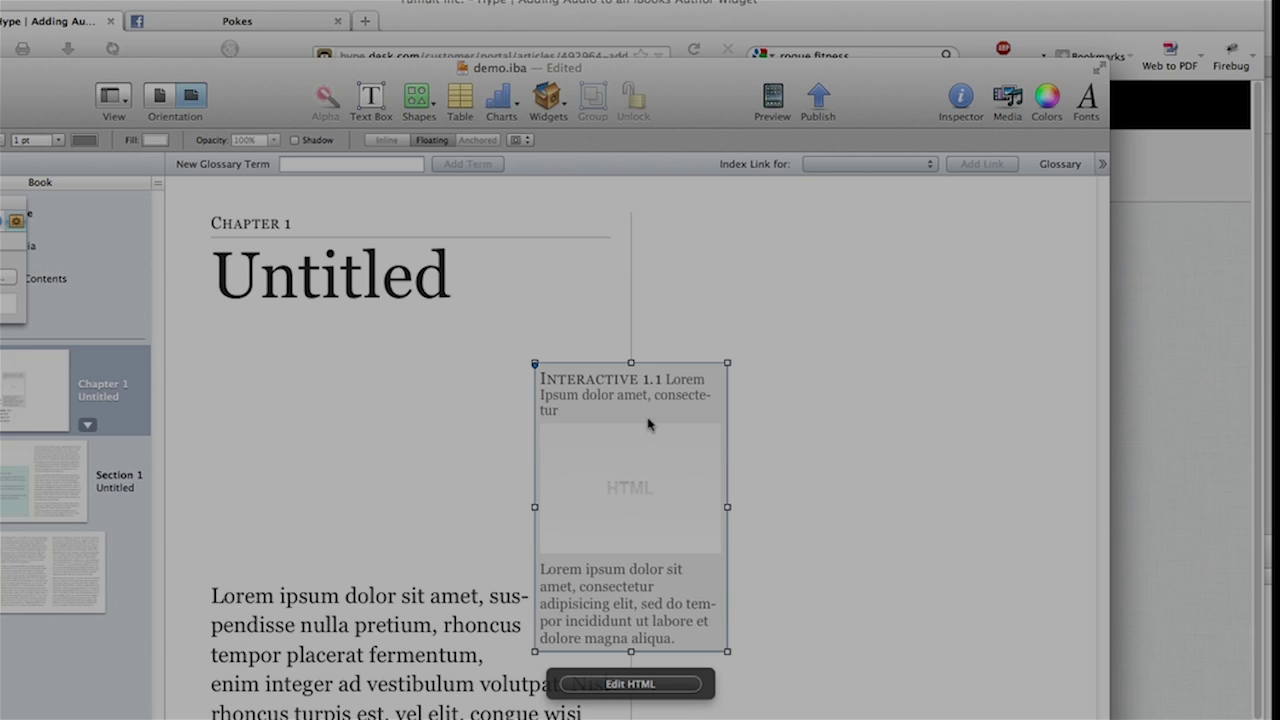
drag(651, 423, 864, 284)
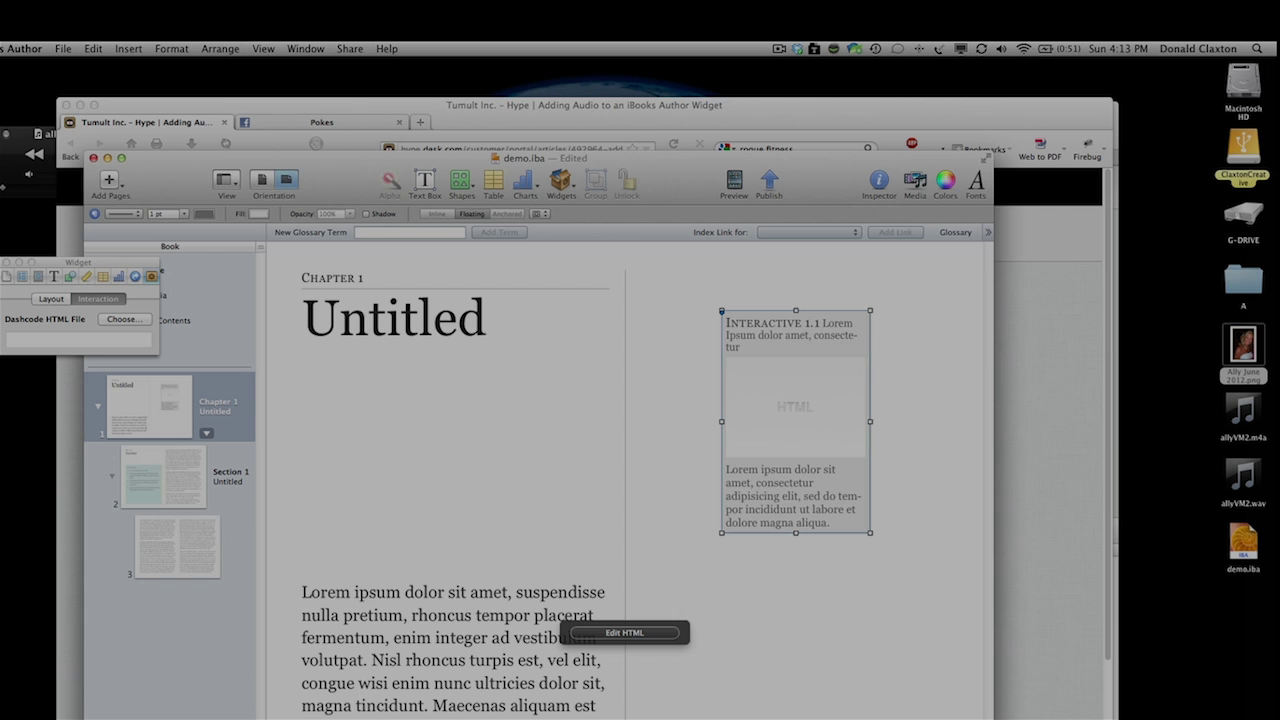
key(super+Tab)
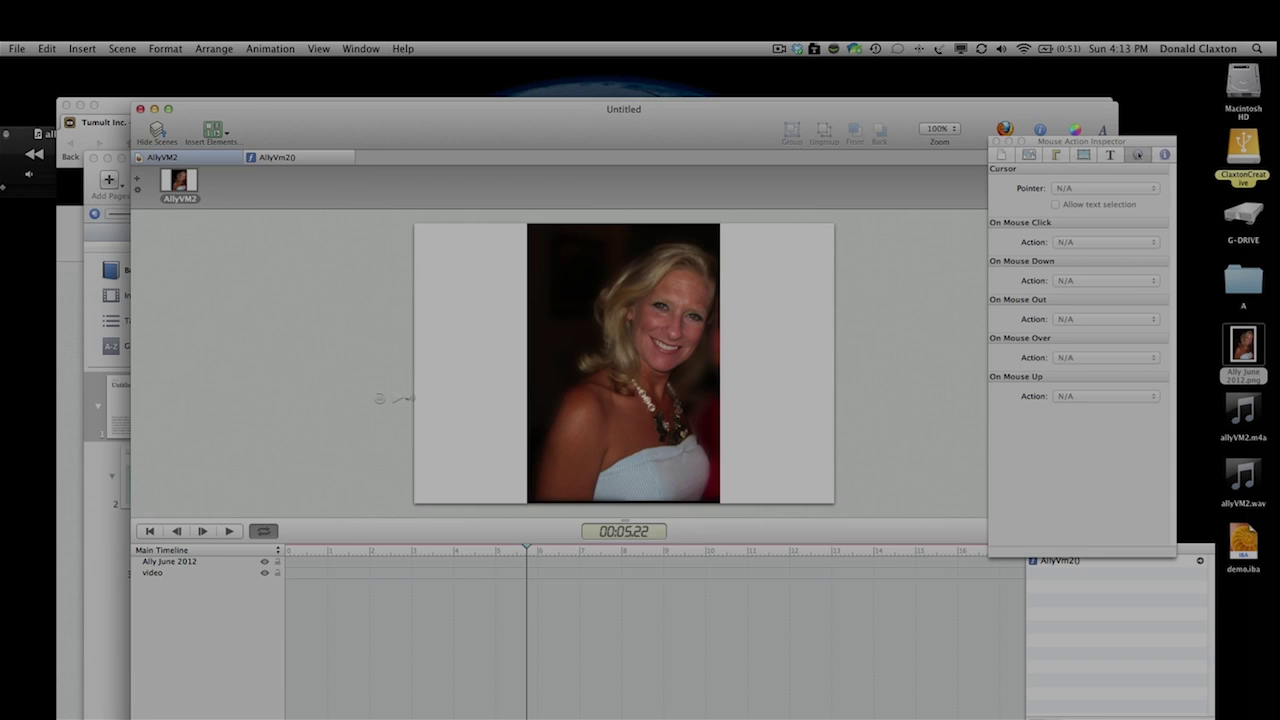
Start an HTML5 folder export and proceed past the browser compatibility warnings
click(17, 49)
mouse_move(63, 192)
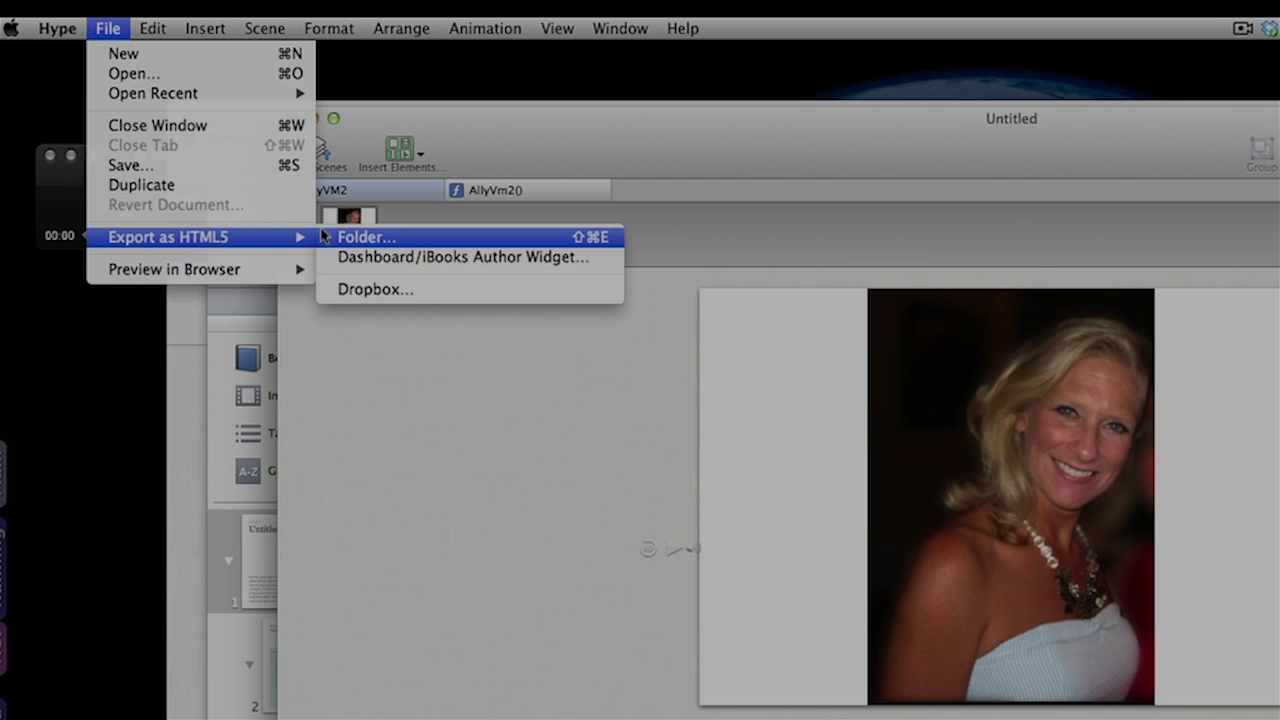
click(390, 244)
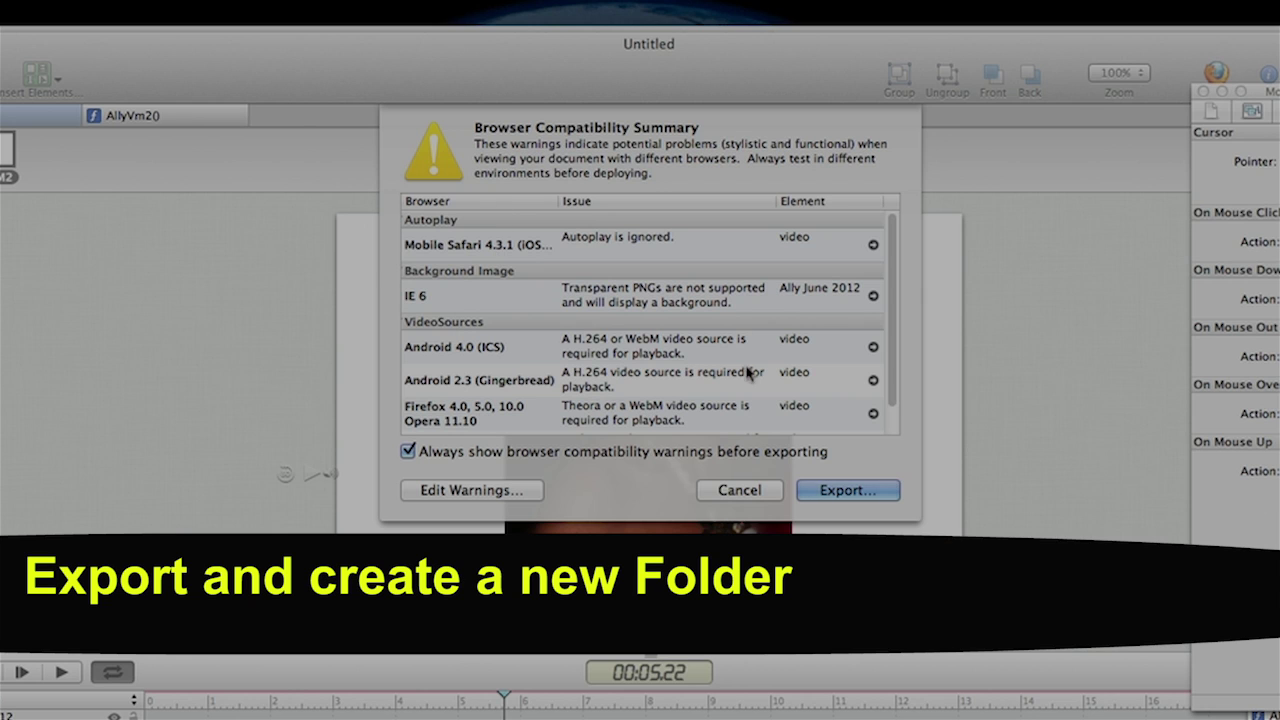
scroll(671, 363, down, 2)
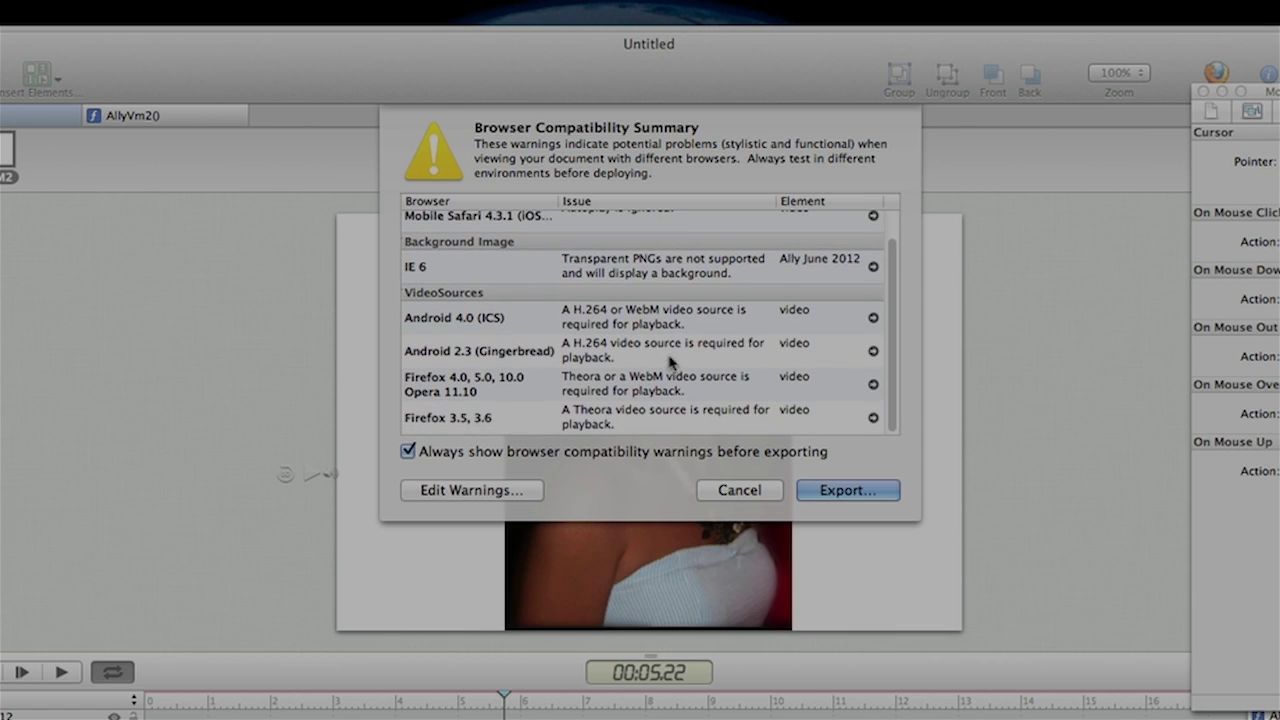
scroll(595, 362, up, 2)
click(857, 490)
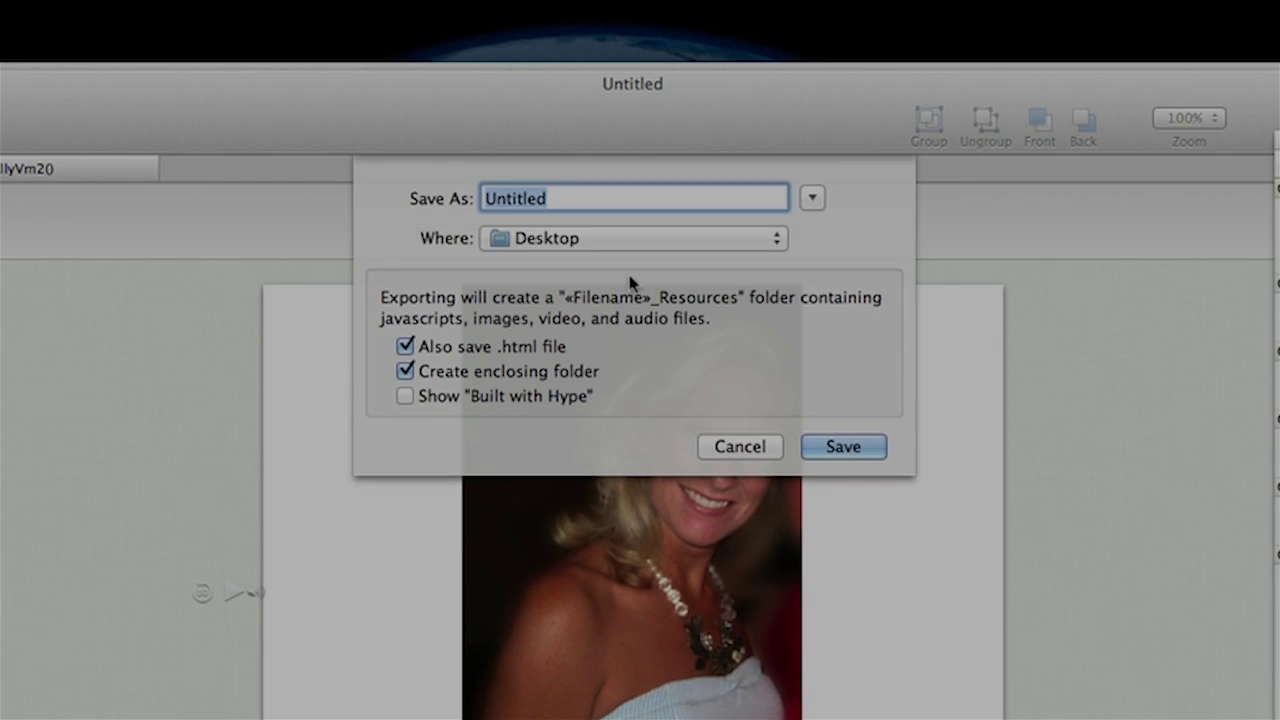
Name the export AllyVM2 and save it to the Desktop
text(ALI)
key(BackSpace)
key(BackSpace)
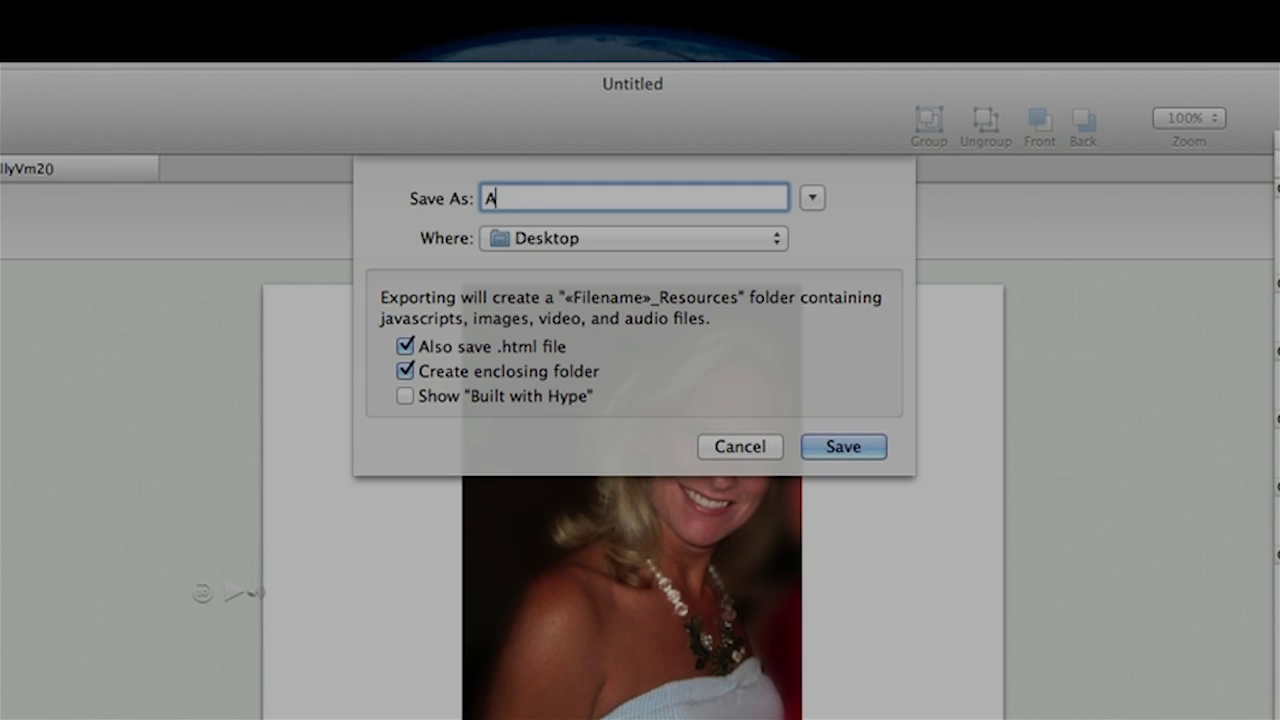
text(llyVB)
key(BackSpace)
text(M2)
click(862, 447)
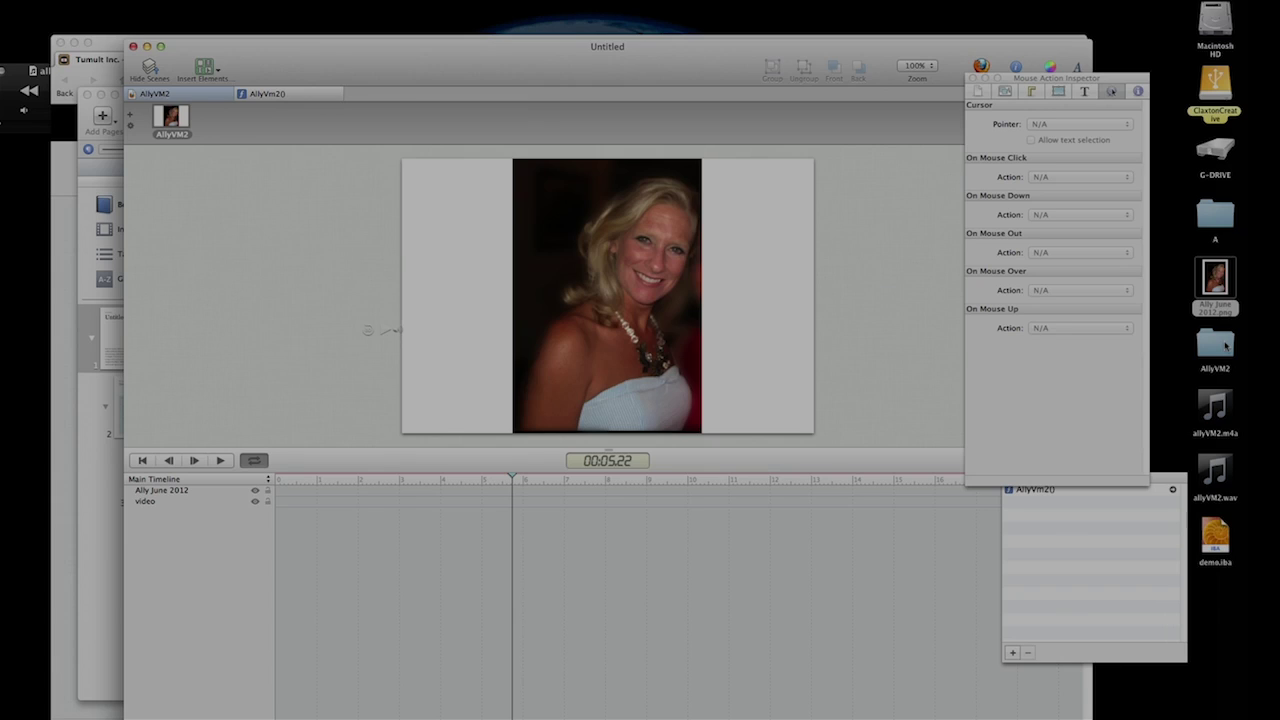
double_click(1222, 346)
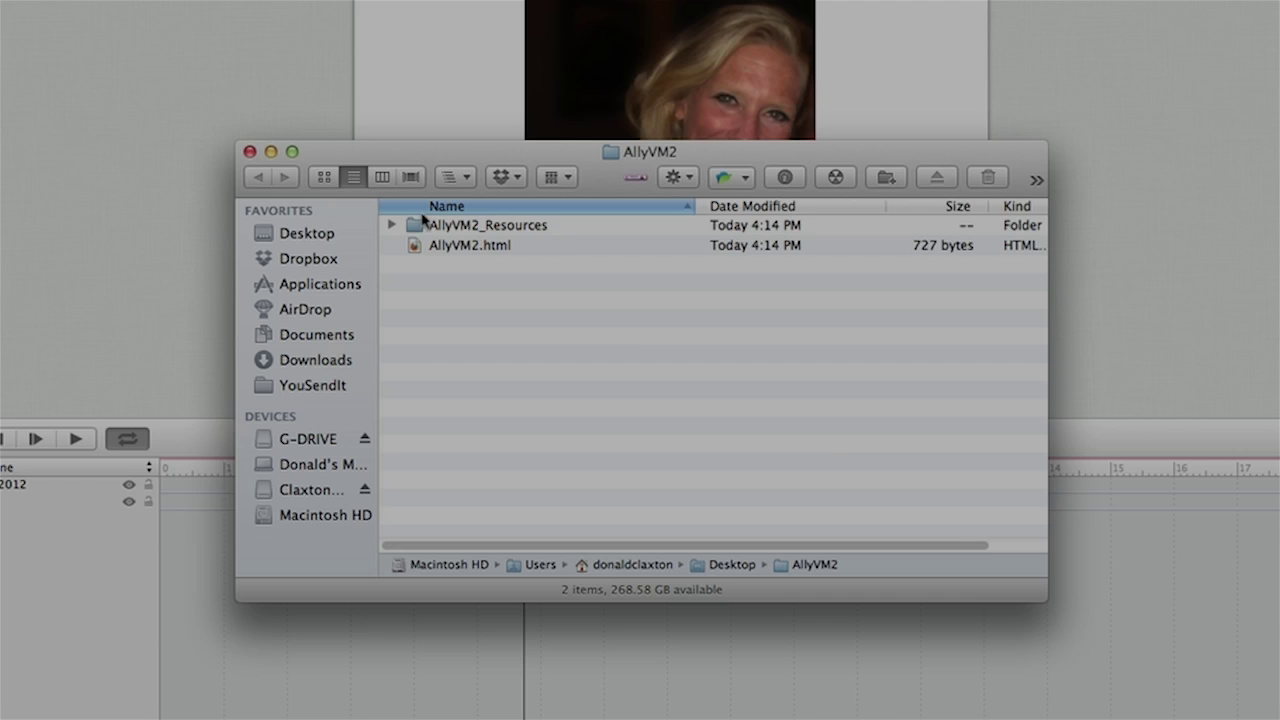
click(427, 322)
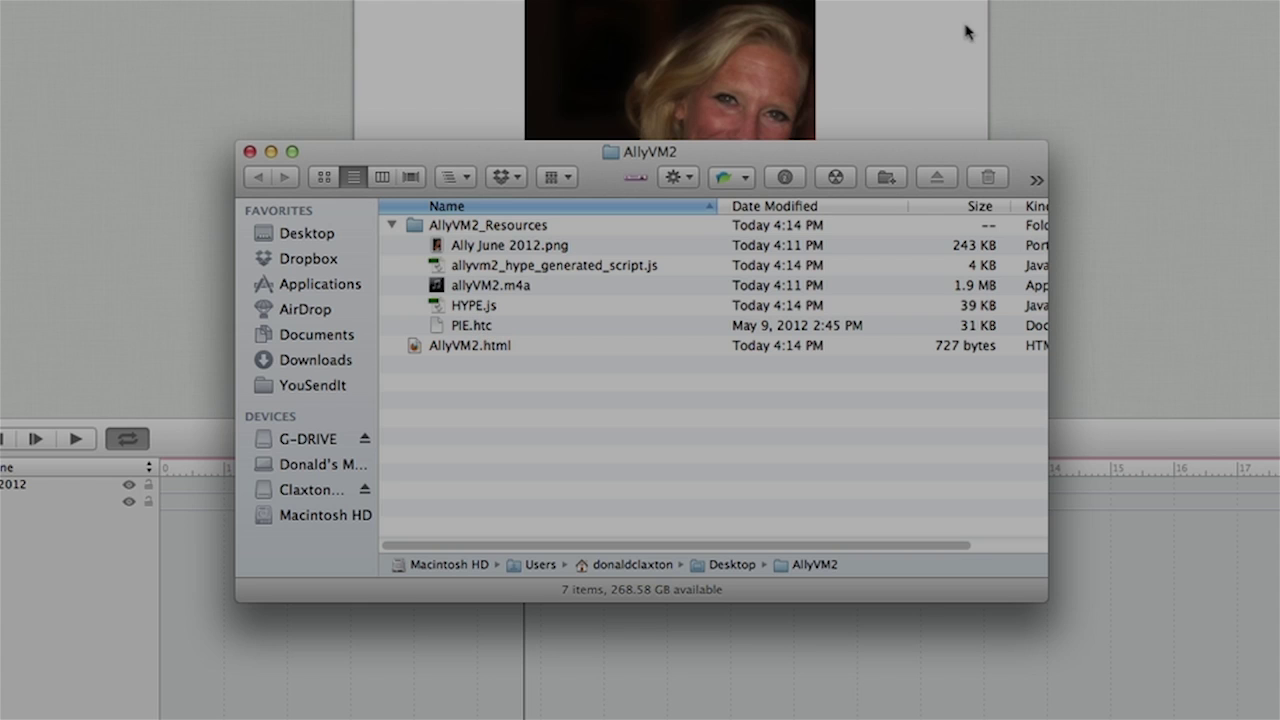
Export the Hype project via Export as HTML5 > Dashboard/iBooks Author Widget as AllyVM2 on the Desktop
click(246, 64)
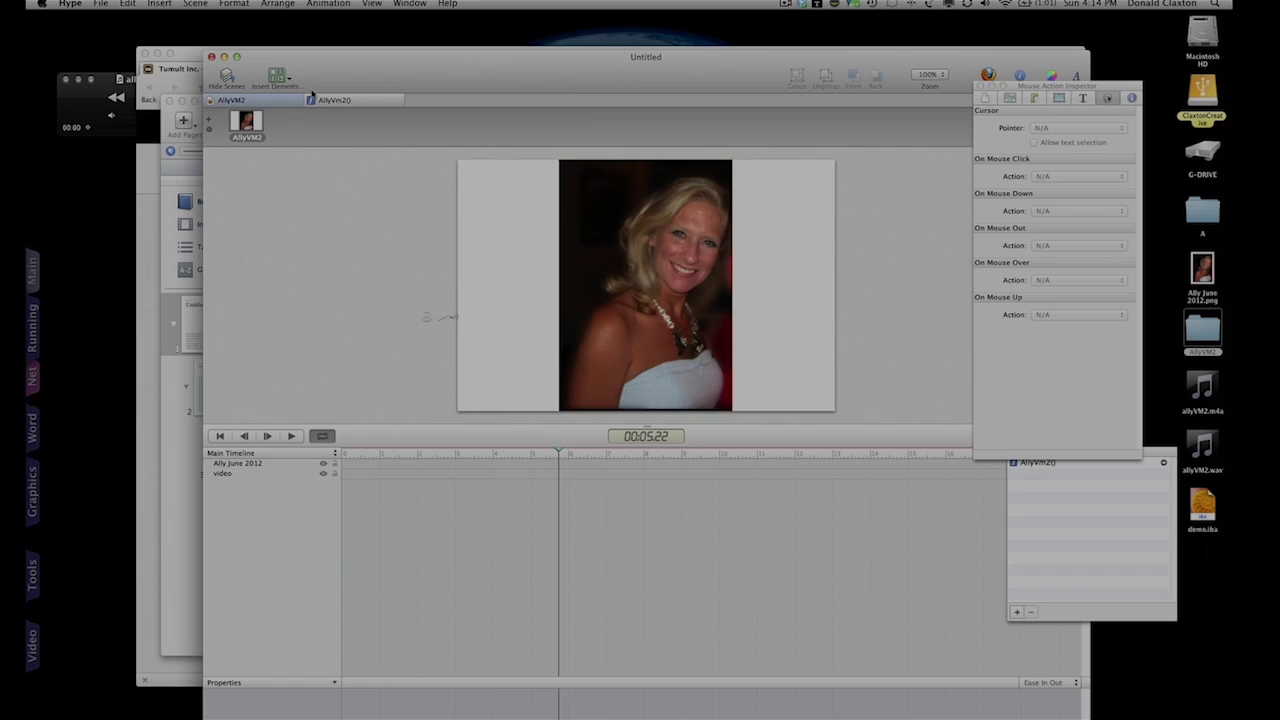
click(102, 4)
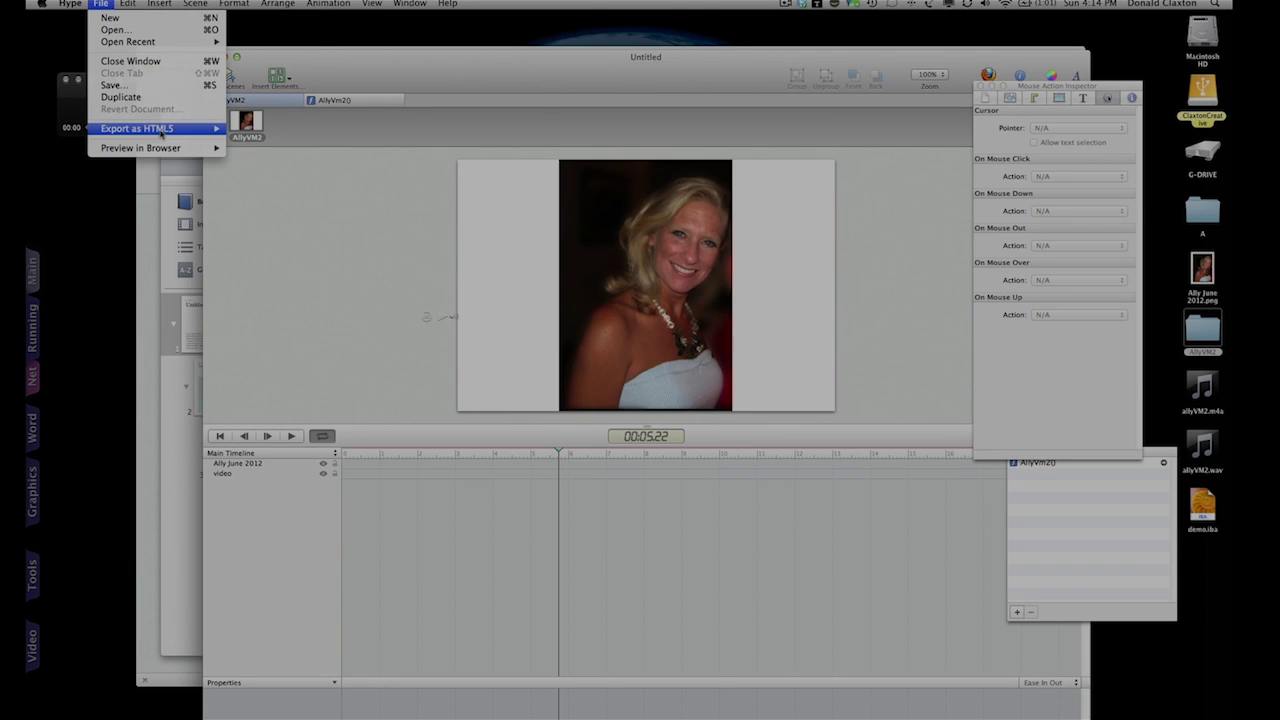
mouse_move(150, 128)
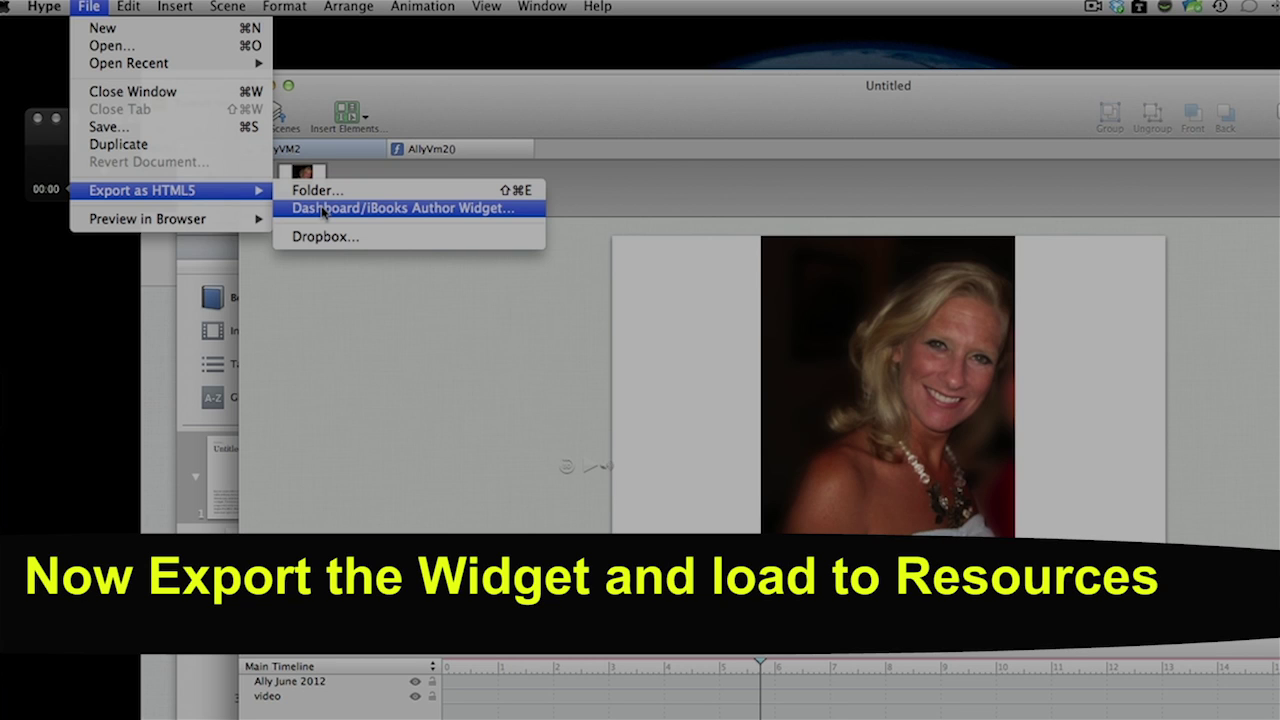
click(323, 210)
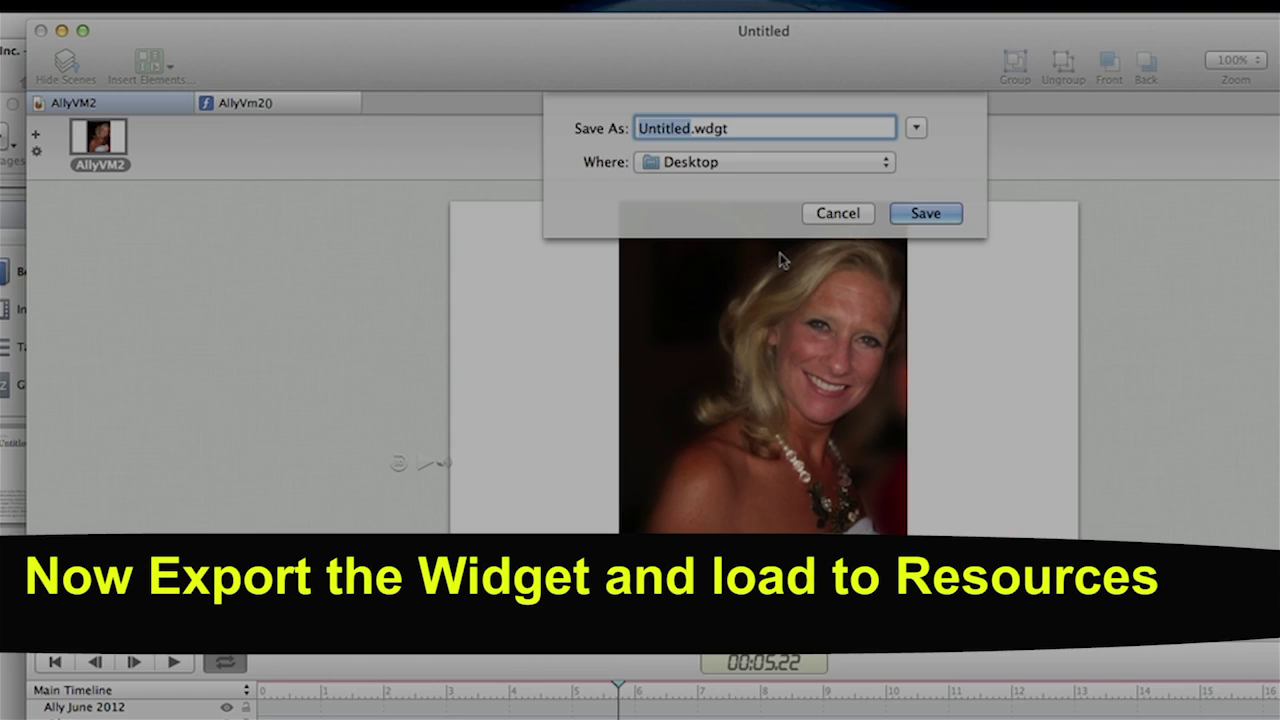
text(Ally)
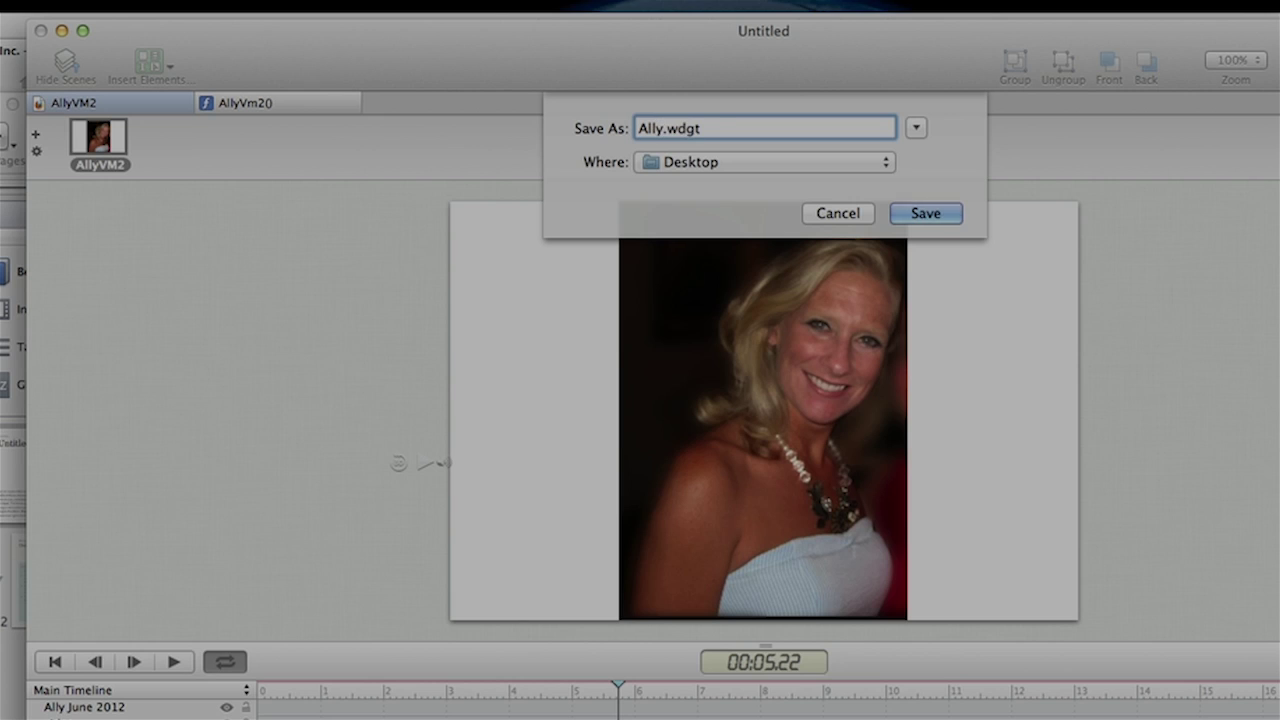
text(VM2)
click(943, 220)
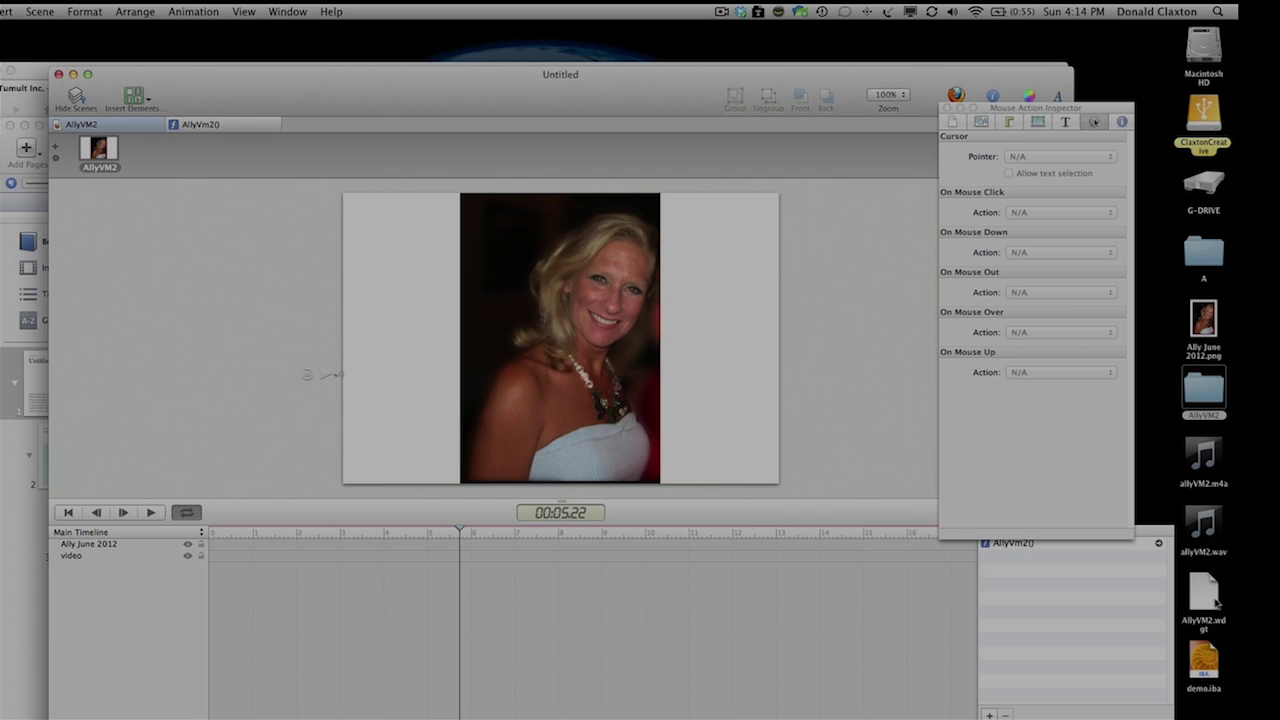
Drag AllyVM2.wdgt from the Desktop into the AllyVM2_Resources folder, then move the Finder window aside
click(1207, 600)
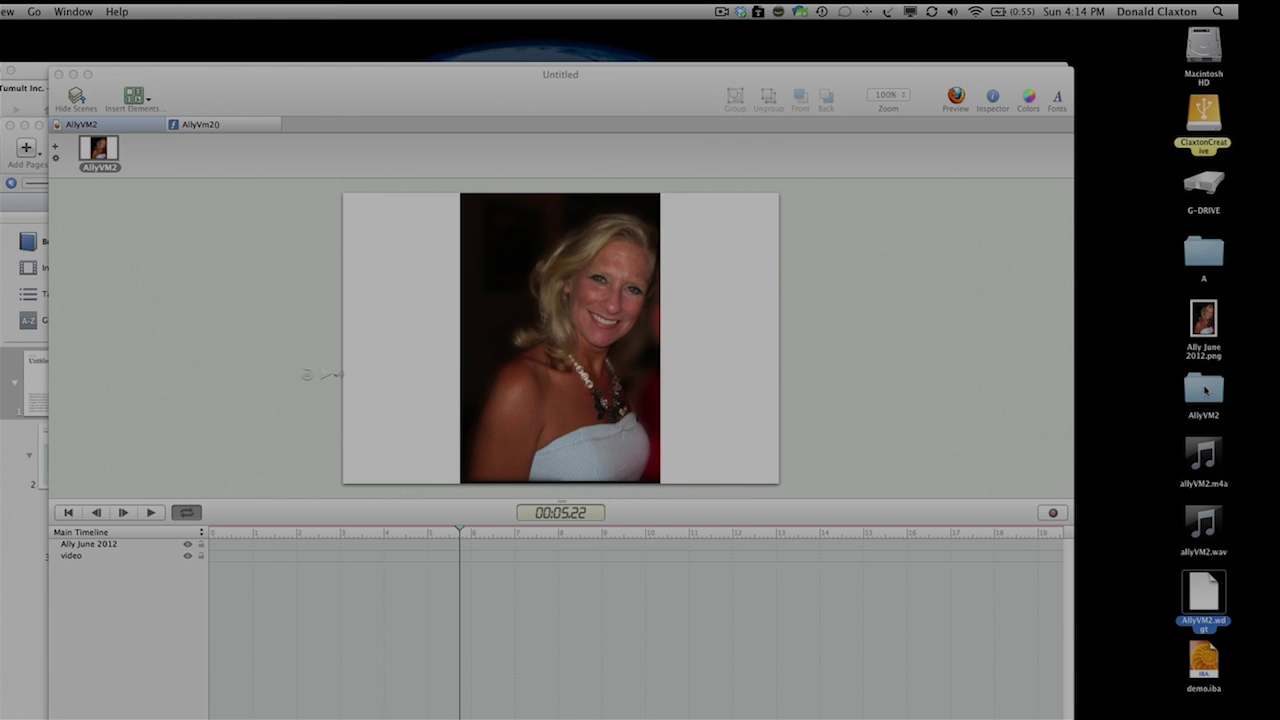
double_click(1204, 398)
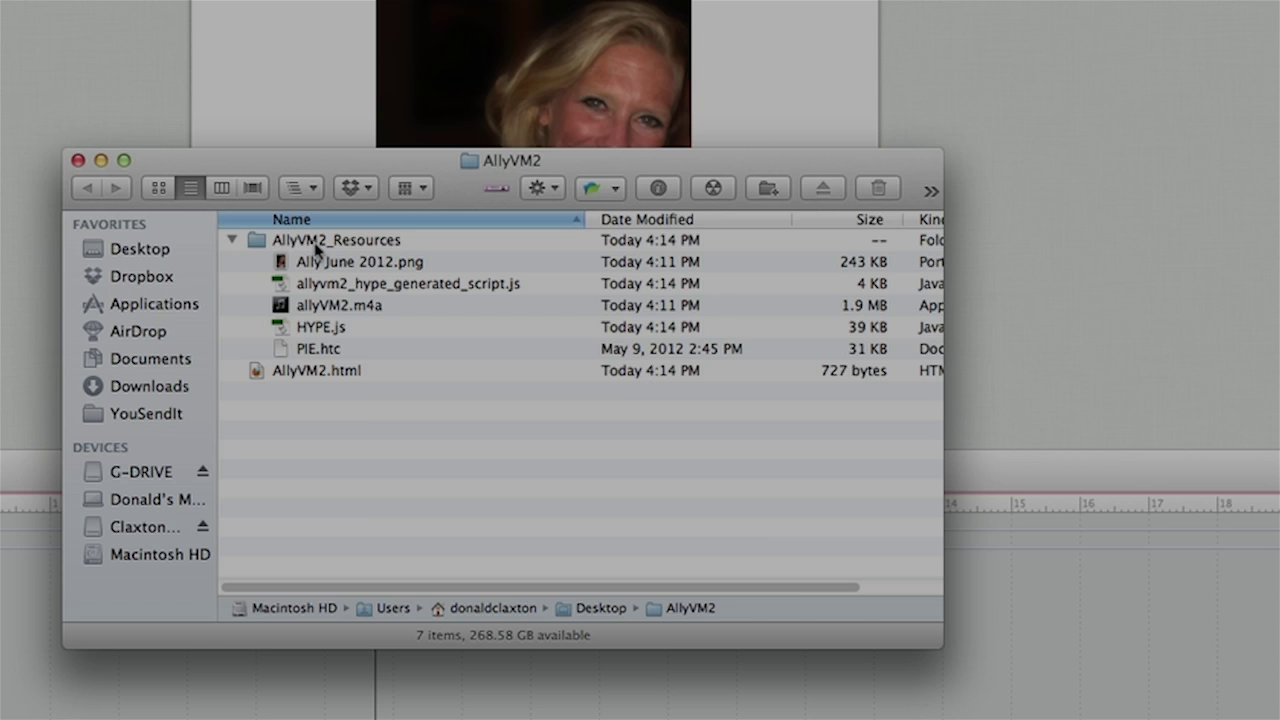
click(426, 373)
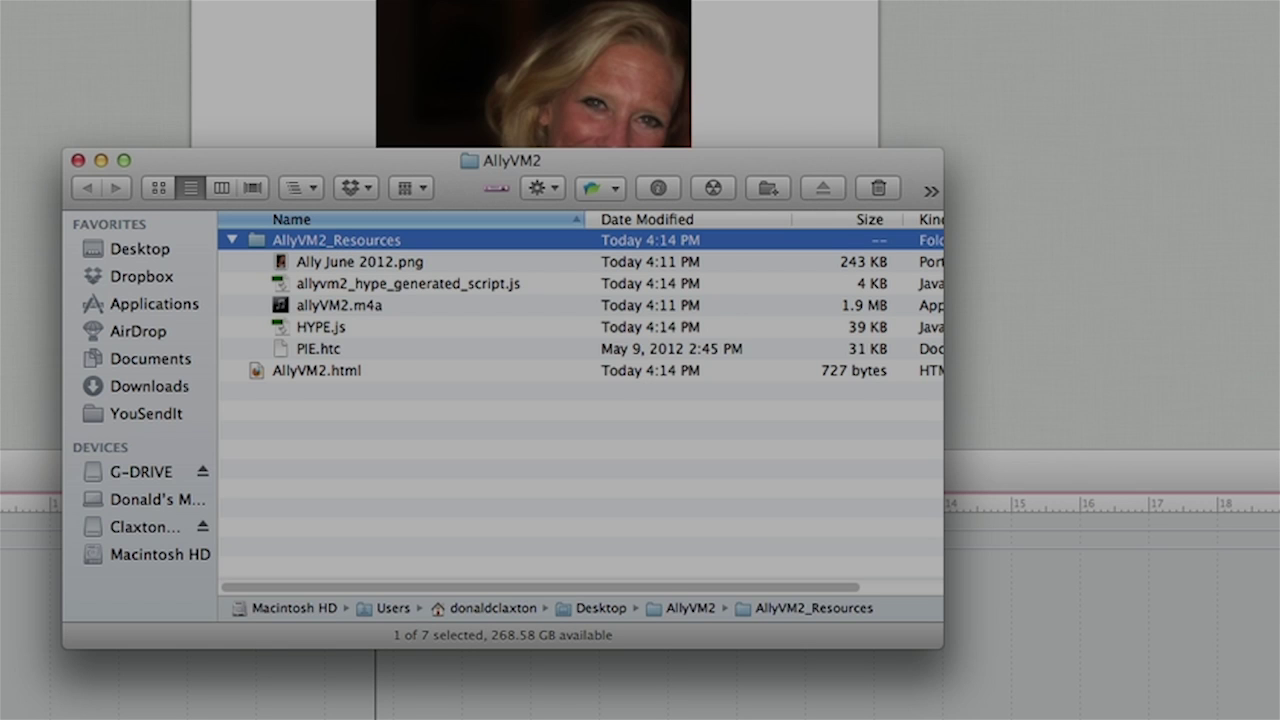
drag(1045, 490, 395, 266)
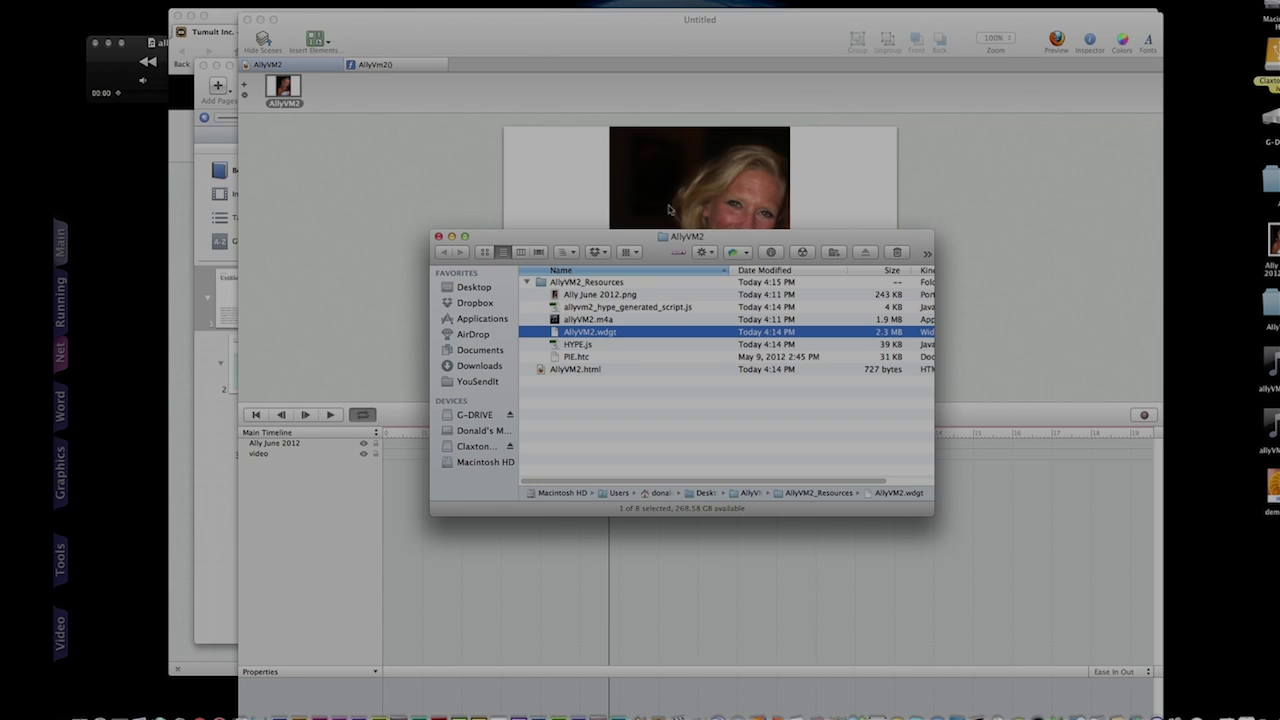
drag(716, 240, 1279, 236)
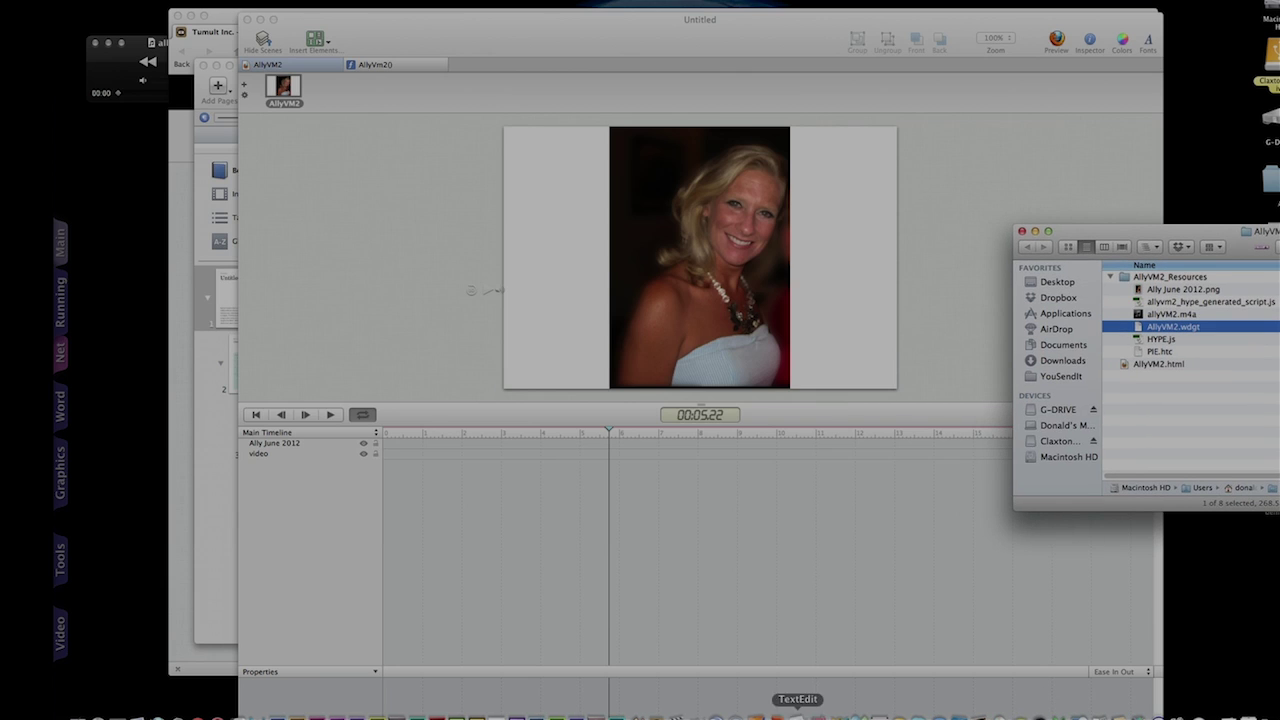
Drop AllyVM2.wdgt onto the HTML widget in demo.iba so the portrait photo appears
click(672, 714)
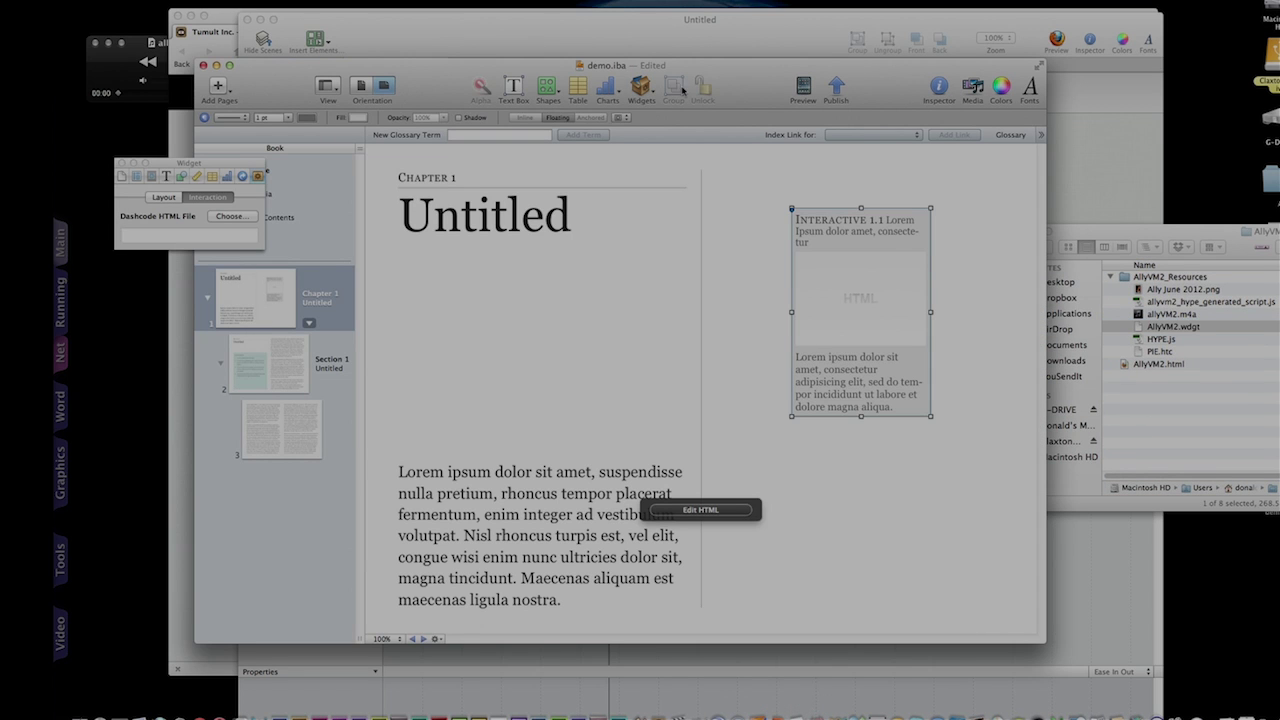
click(842, 270)
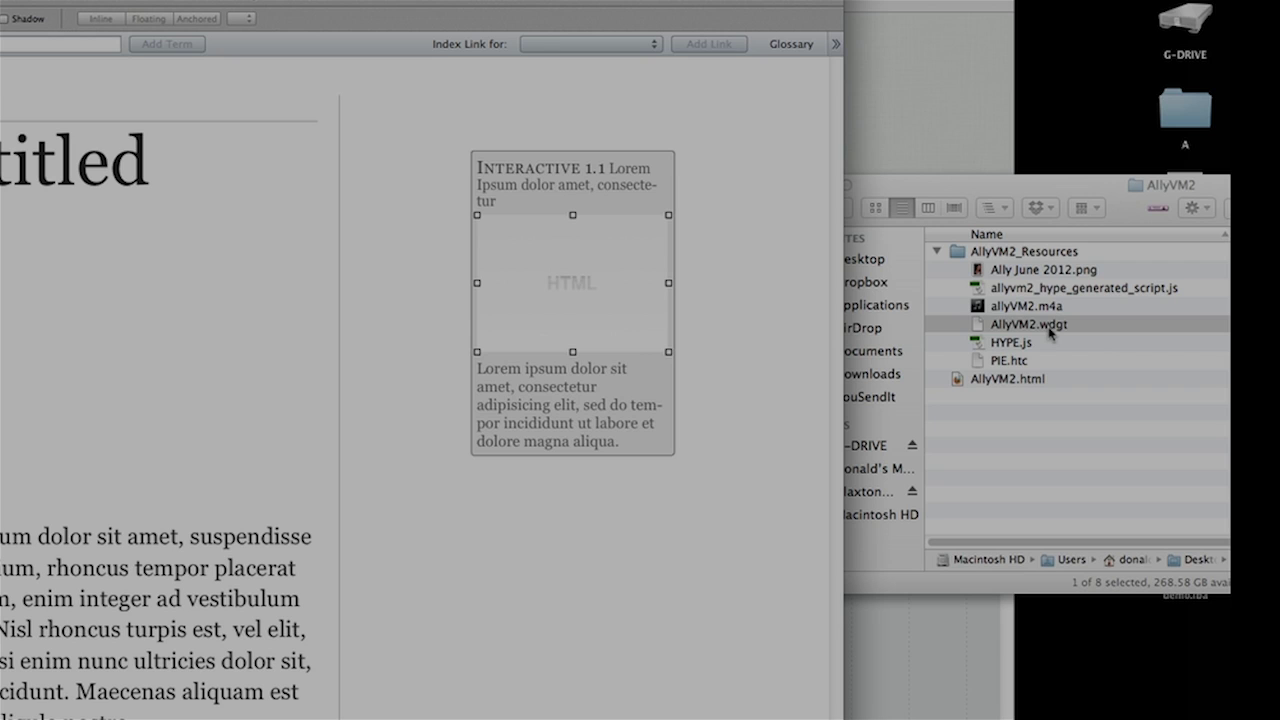
drag(1050, 333, 600, 283)
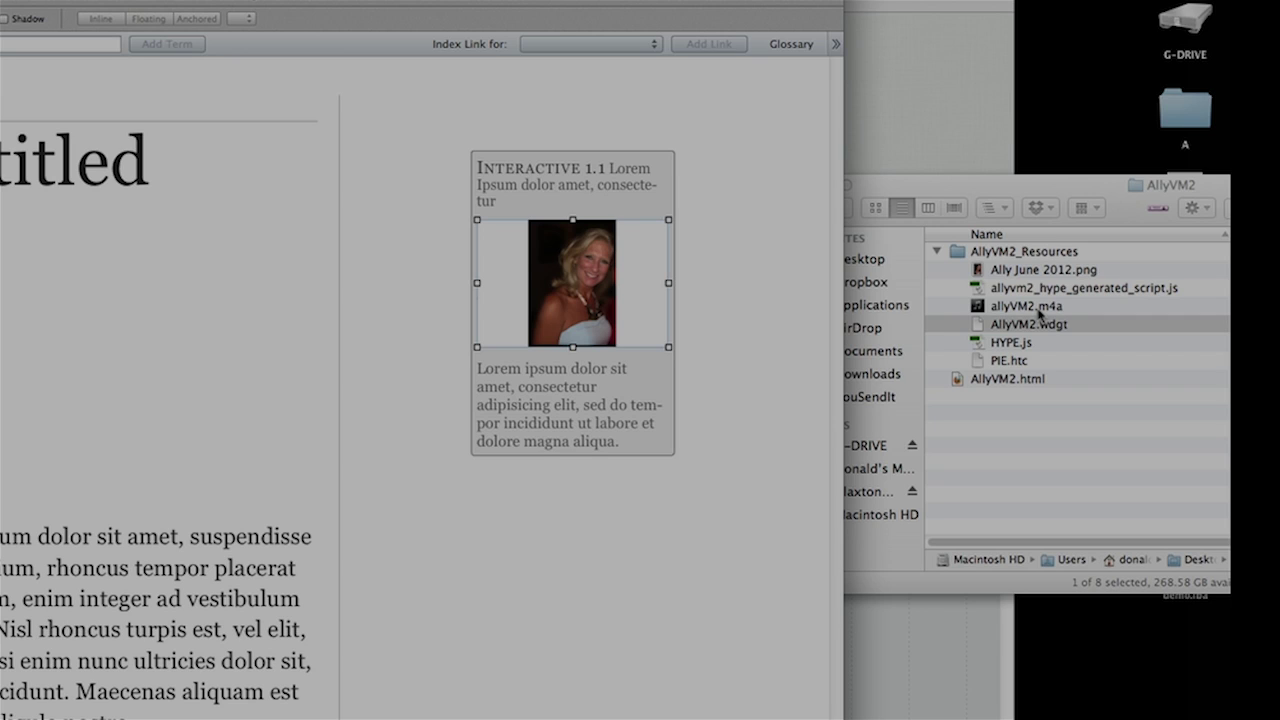
click(580, 112)
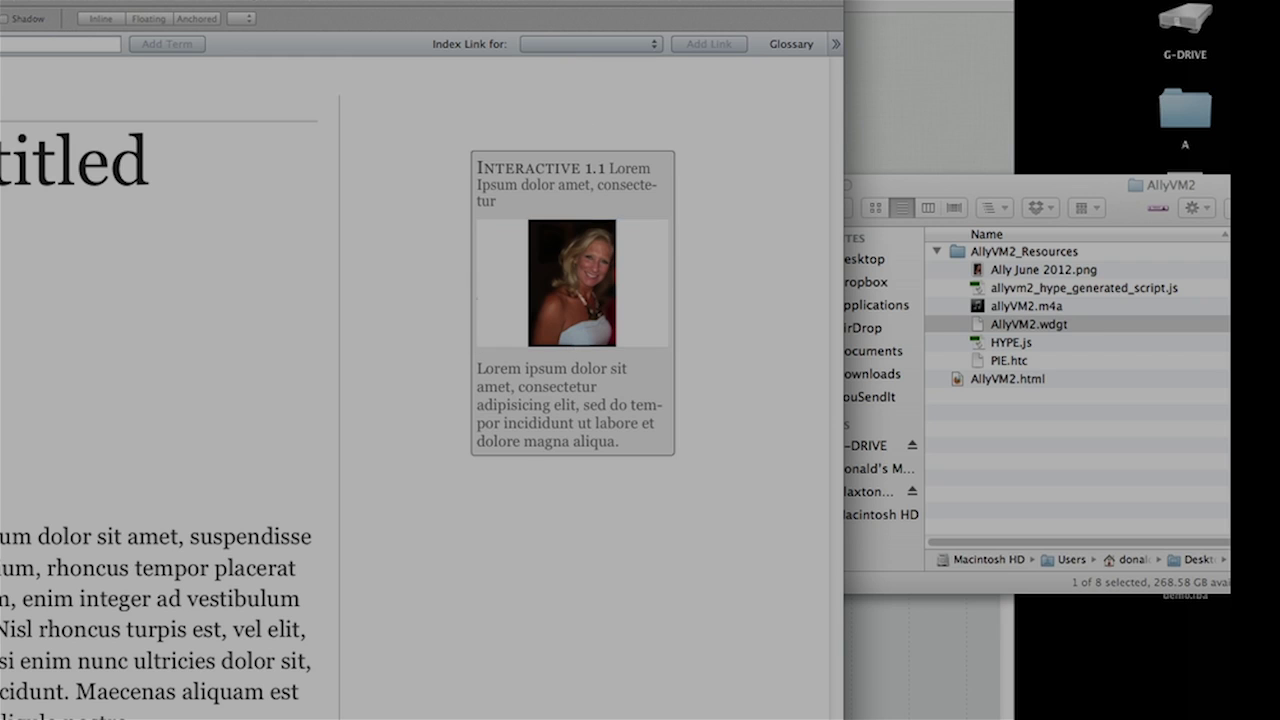
Preview the book on the iPad and open the photo widget in Interactive 1.1
click(709, 93)
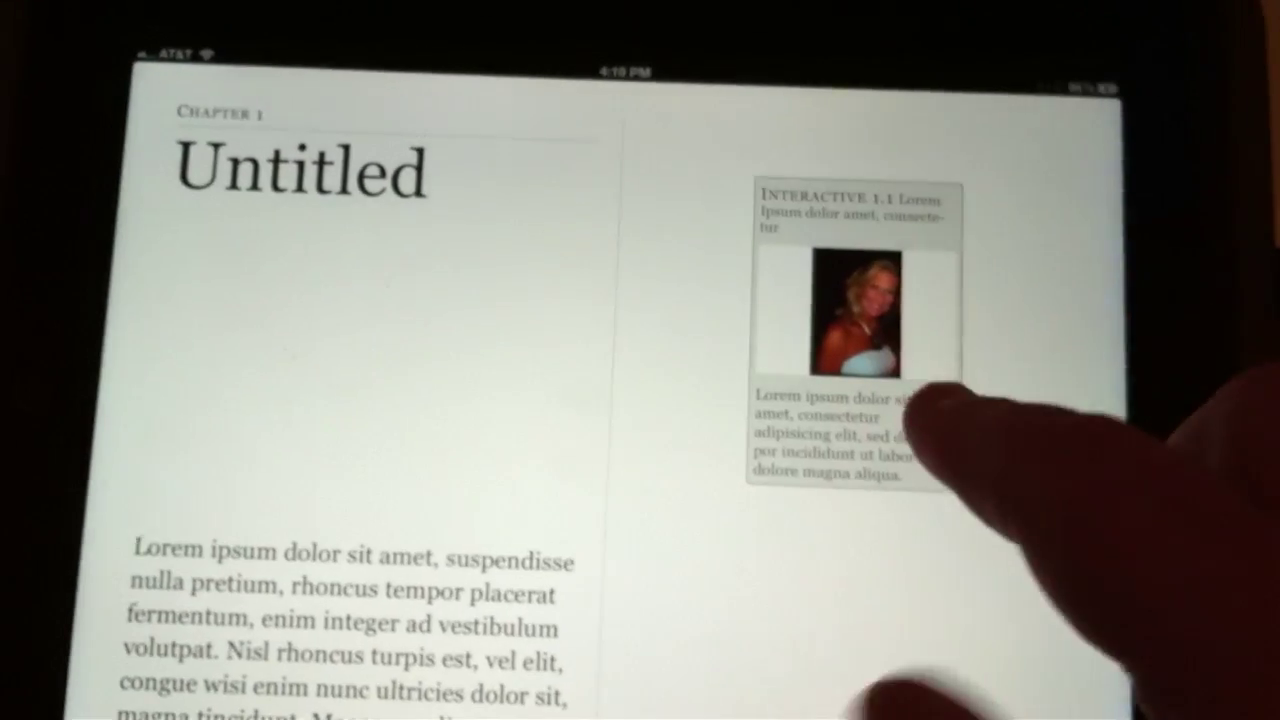
click(856, 312)
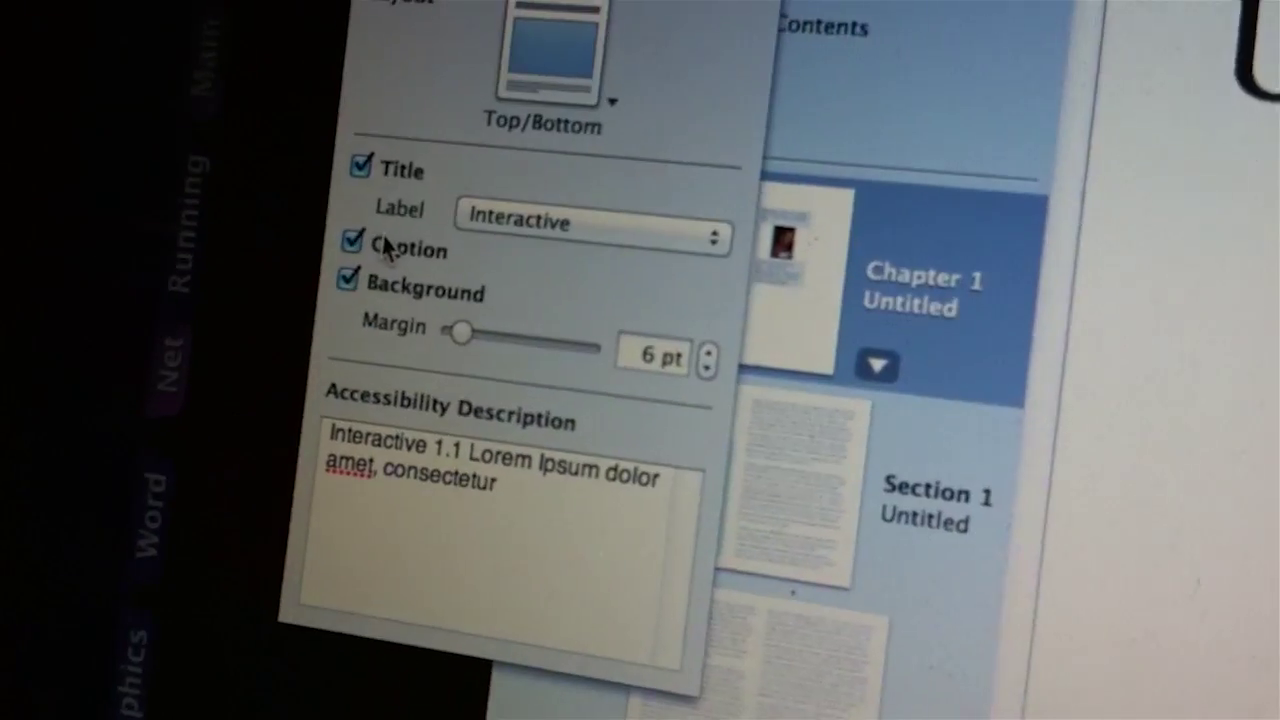
Uncheck Caption and Background in the Widget inspector's Layout settings, keeping Title
click(350, 238)
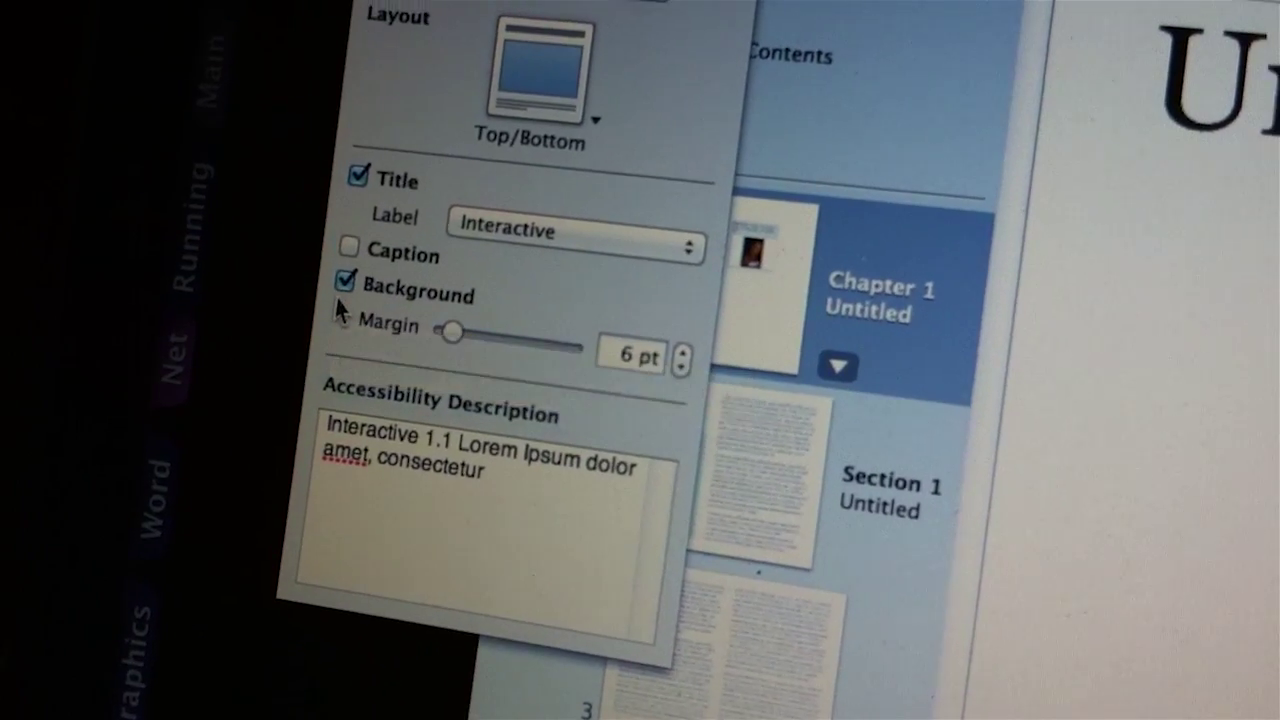
click(343, 284)
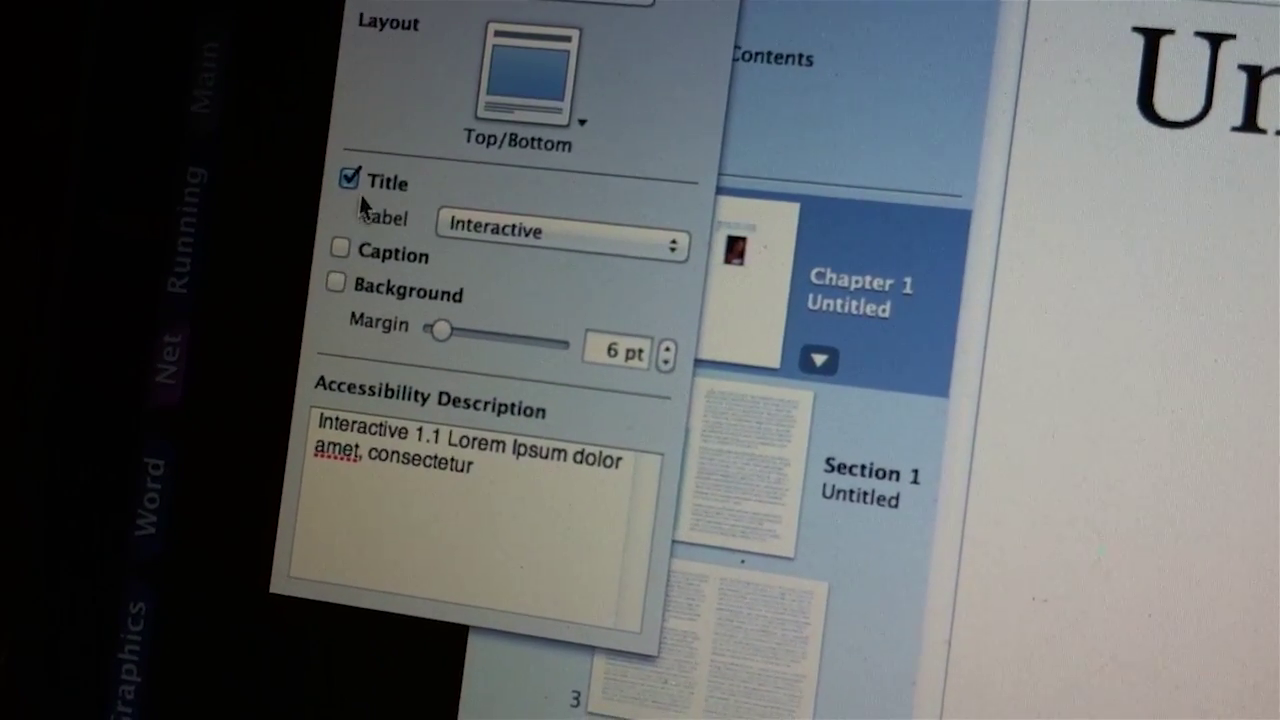